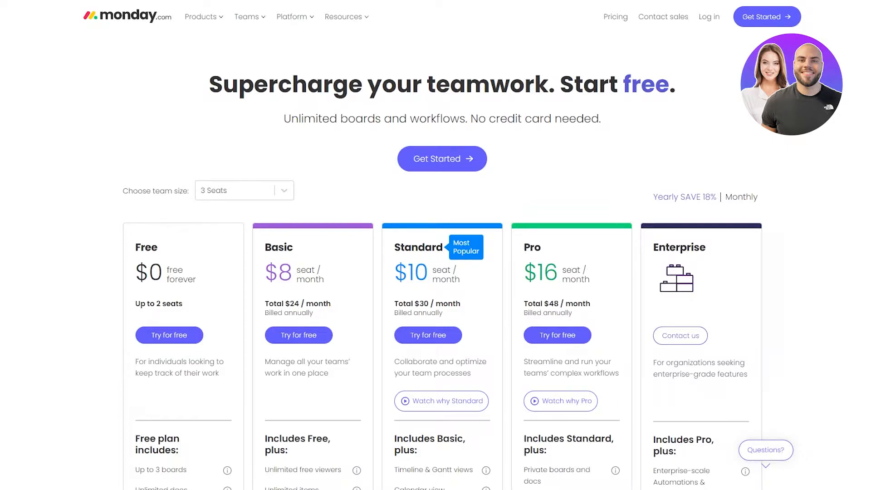
# Step: Start the Free plan sign-up with 'Try for free' and focus the welcome page's email field
pyautogui.scroll(-4, 9, 109)
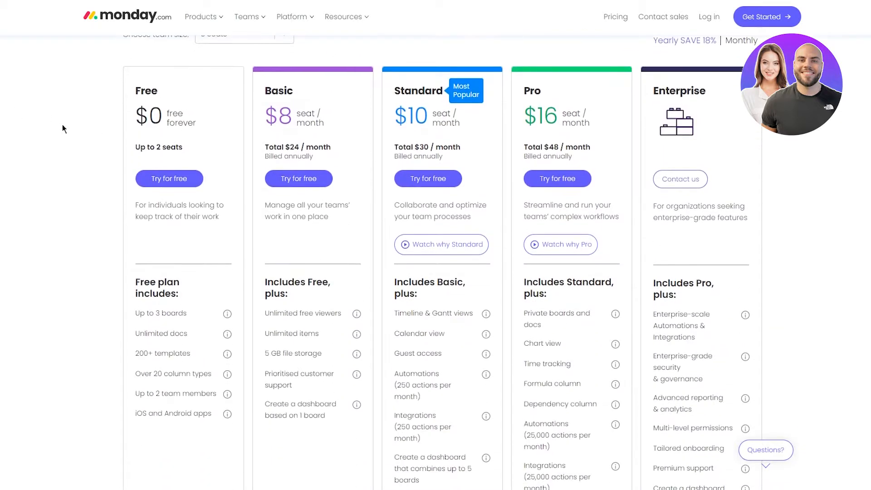
pyautogui.scroll(4, 62, 129)
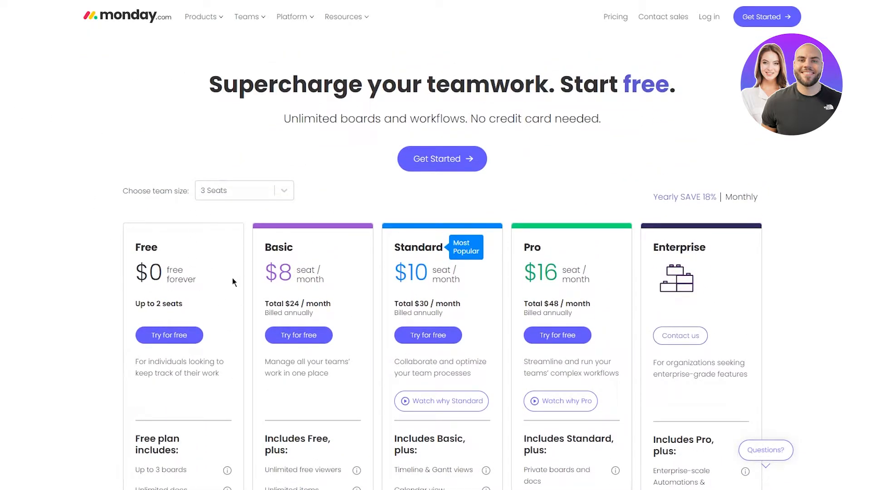
pyautogui.click(100, 257)
pyautogui.scroll(-5, 705, 271)
pyautogui.scroll(5, 831, 284)
pyautogui.click(169, 335)
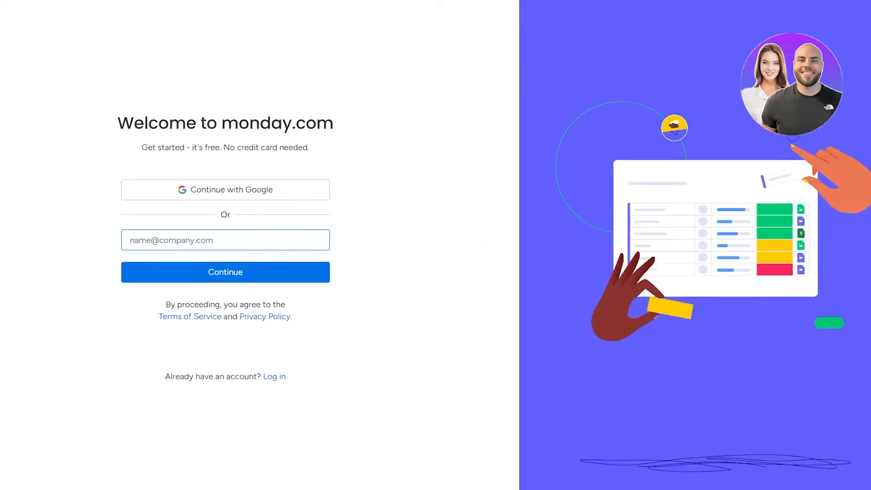
pyautogui.moveTo(80, 124); pyautogui.dragTo(259, 126)
pyautogui.click(302, 130)
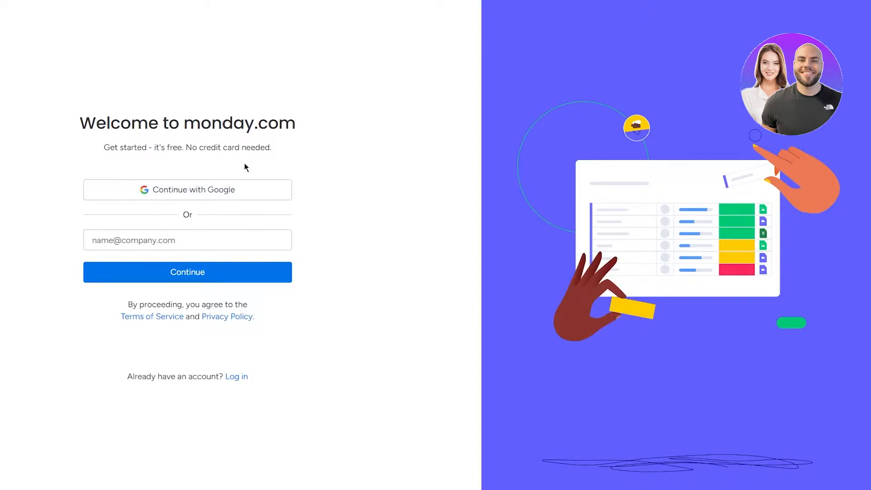
pyautogui.click(168, 240)
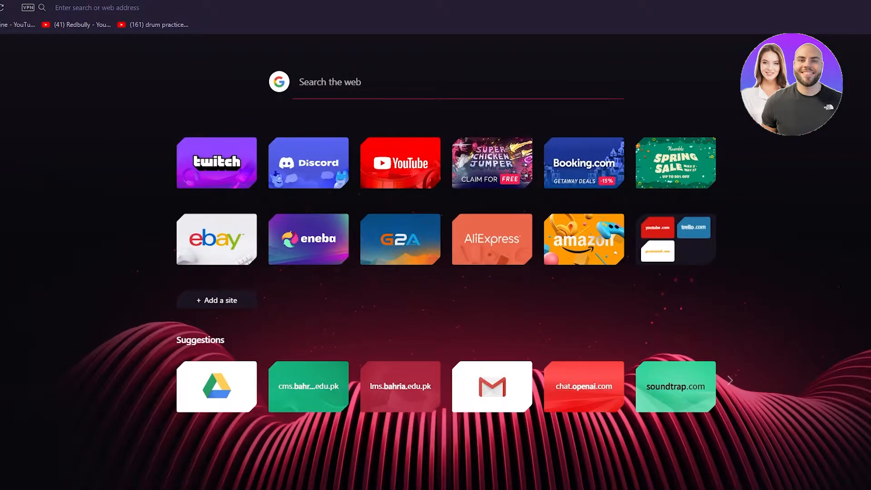
# Step: Load temp-mail.org, copy its disposable address, and bring up paste options in the sign-up email field
pyautogui.write('temp-mail.org/en/')
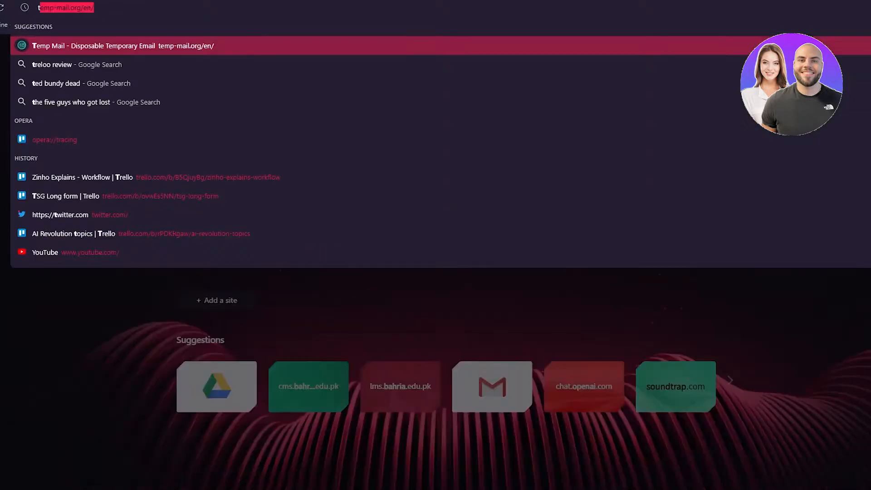
pyautogui.press('Return')
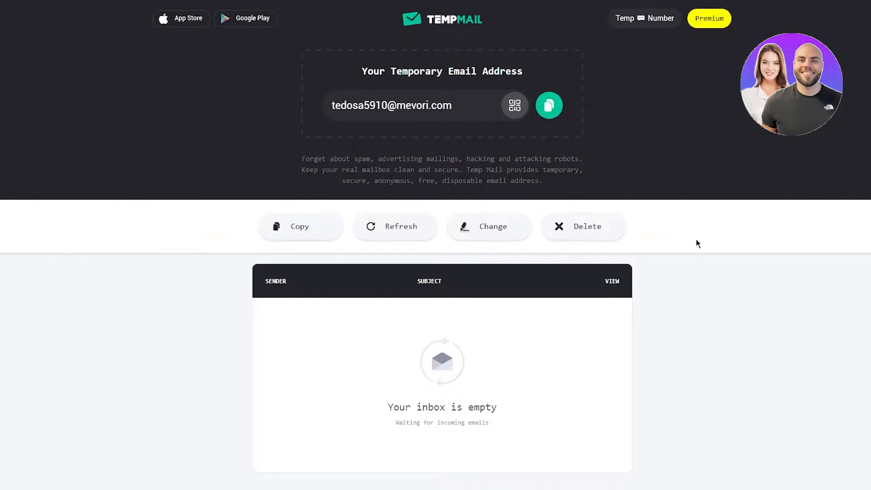
pyautogui.click(549, 105)
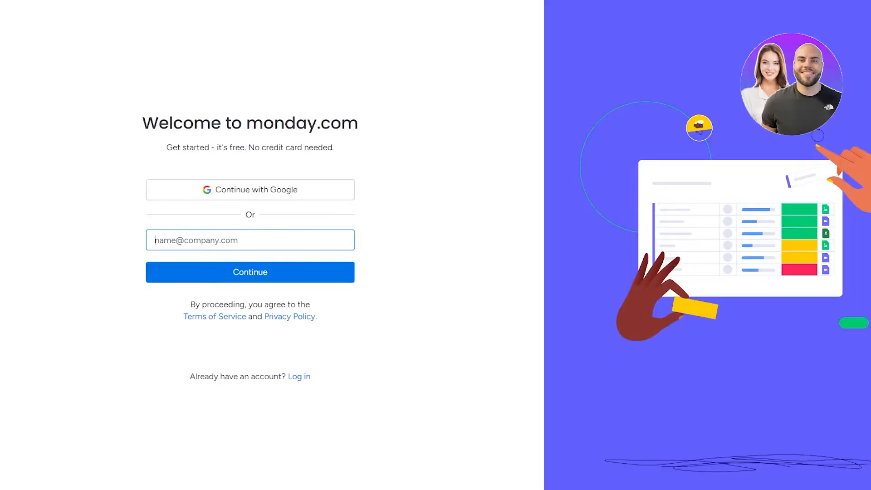
pyautogui.click(216, 240)
pyautogui.rightClick(216, 239)
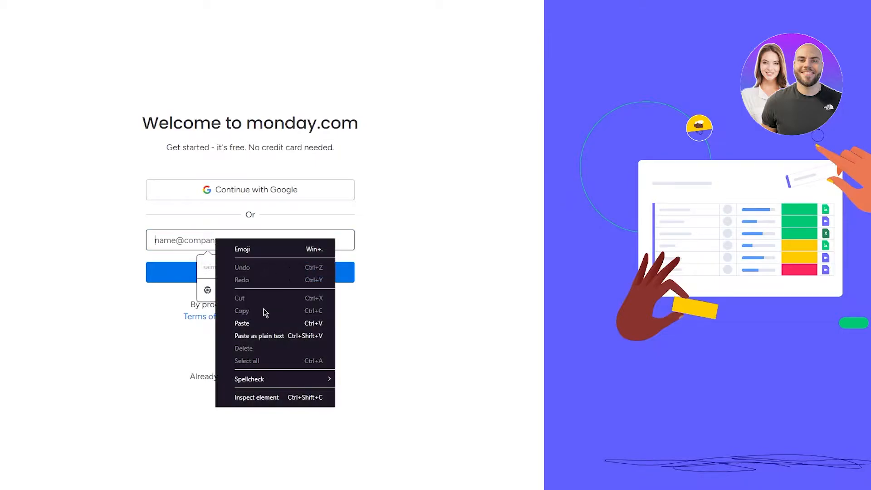
# Step: Paste the temporary email, enter the user's full name and a password, and submit the account details
pyautogui.click(261, 323)
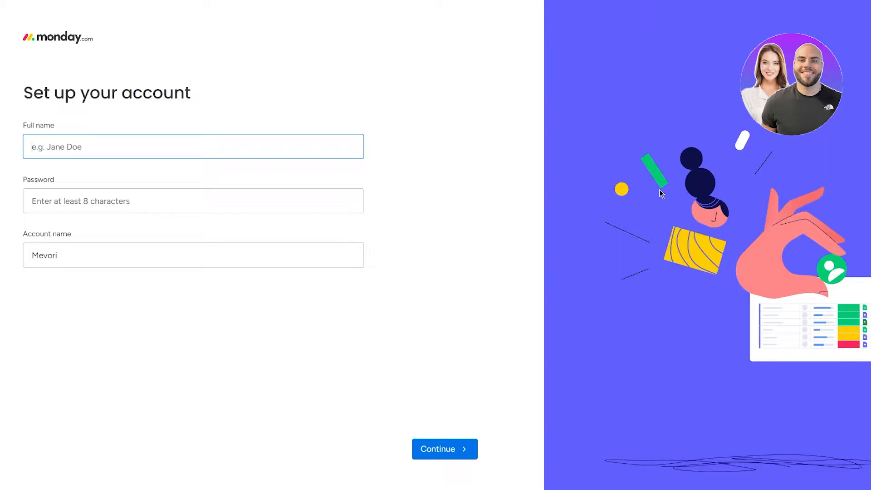
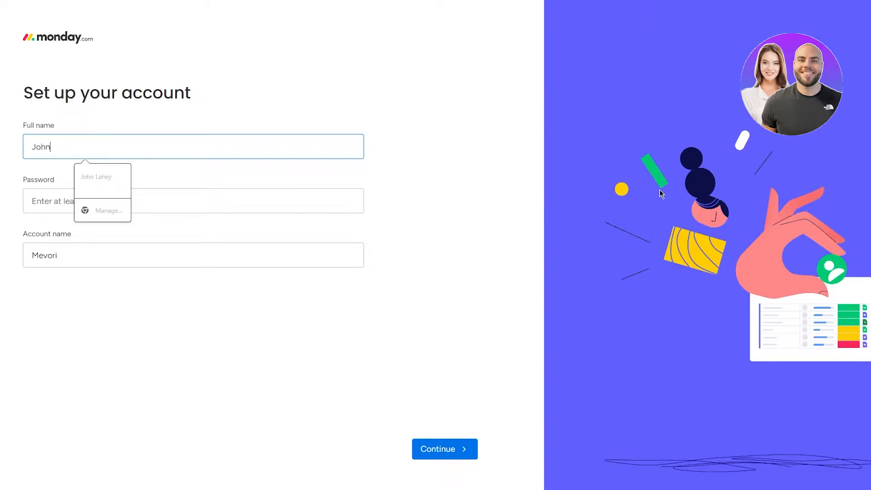
pyautogui.click(245, 205)
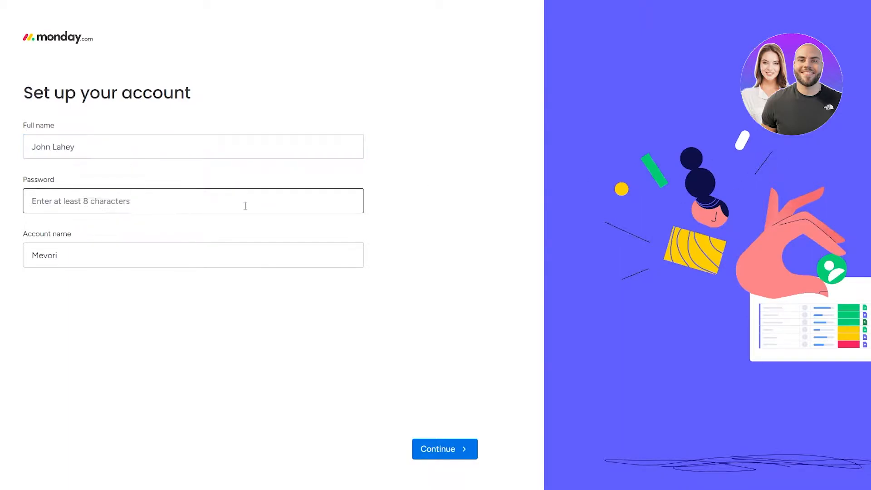
pyautogui.write('•••••')
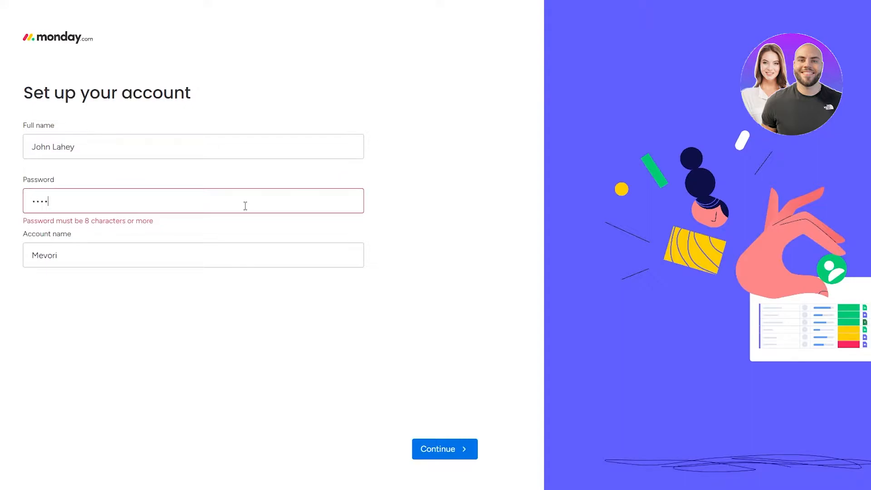
pyautogui.write('••••')
pyautogui.click(108, 257)
pyautogui.click(466, 452)
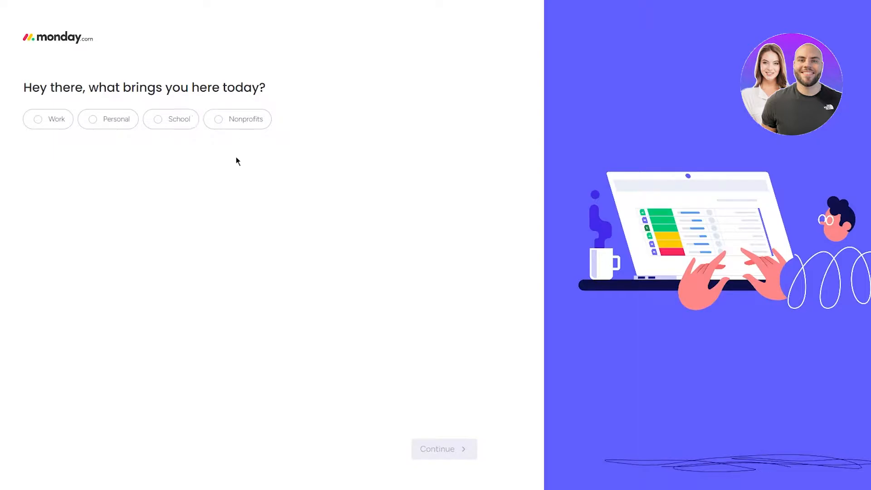
# Step: Answer that monday.com is for work, with Team leader as the role
pyautogui.click(54, 126)
pyautogui.click(197, 123)
pyautogui.click(65, 123)
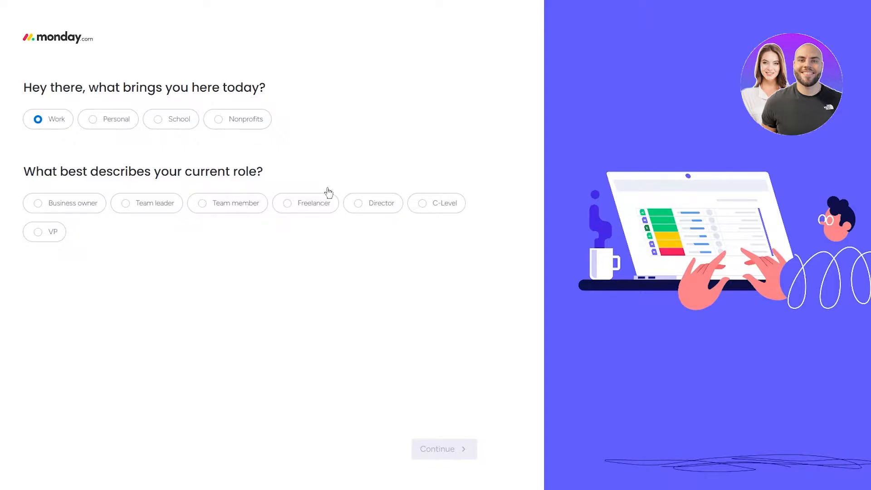
pyautogui.click(141, 213)
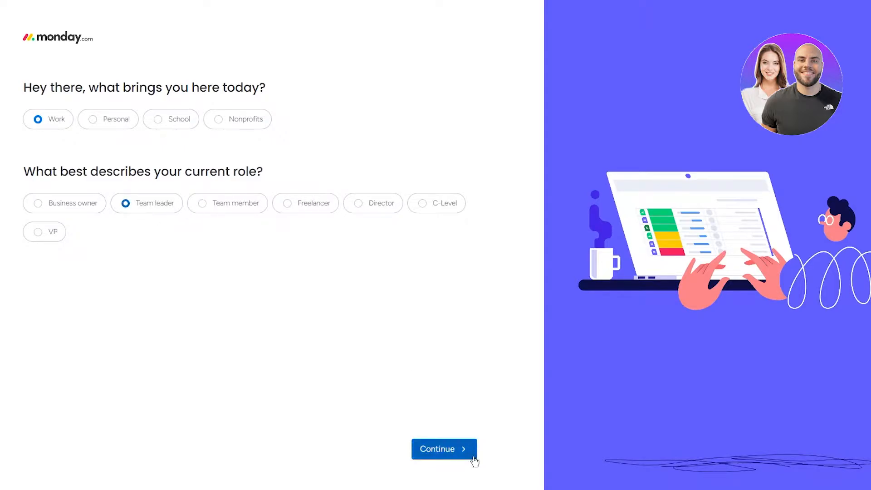
pyautogui.click(472, 458)
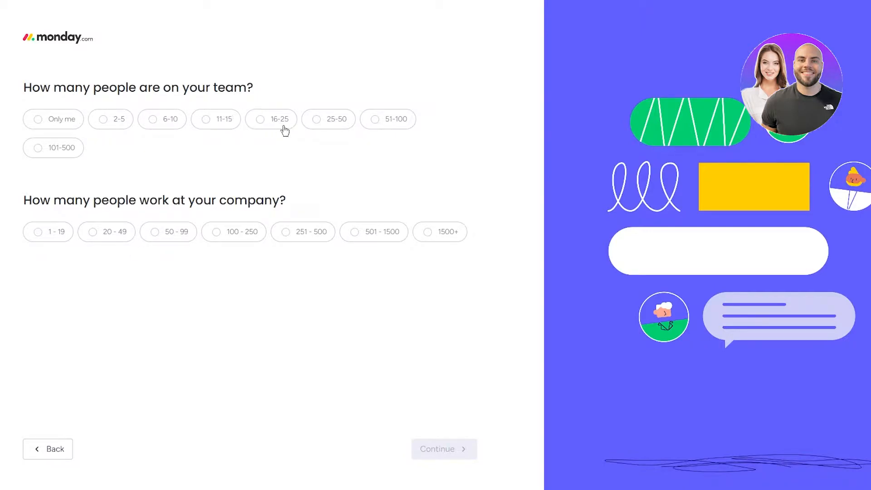
# Step: Set team size to 51-100 and company size to 501-1500
pyautogui.click(385, 125)
pyautogui.click(403, 237)
pyautogui.click(445, 449)
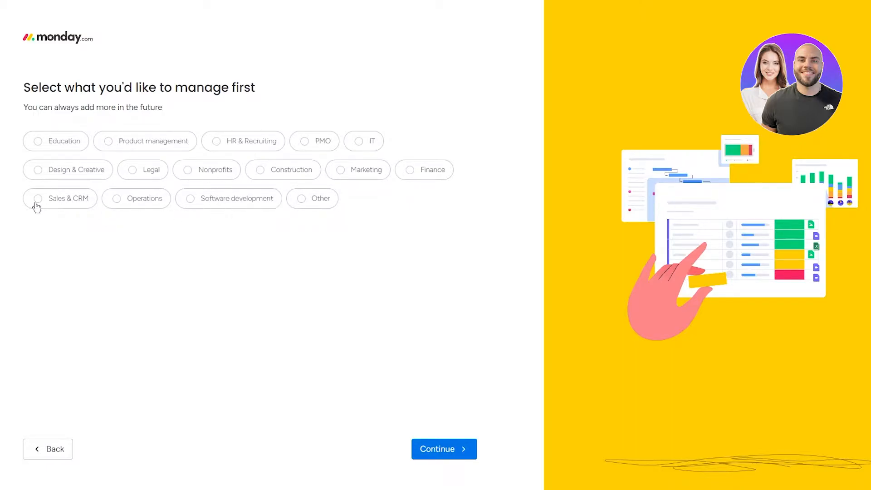
# Step: Choose Software development to manage first, with Project management as the focus
pyautogui.click(237, 209)
pyautogui.click(431, 447)
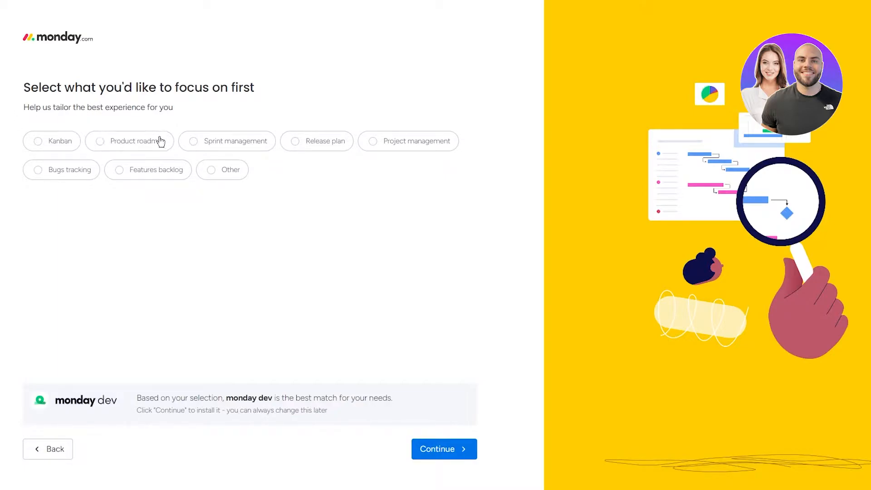
pyautogui.click(436, 146)
pyautogui.click(67, 148)
pyautogui.click(405, 142)
pyautogui.click(449, 450)
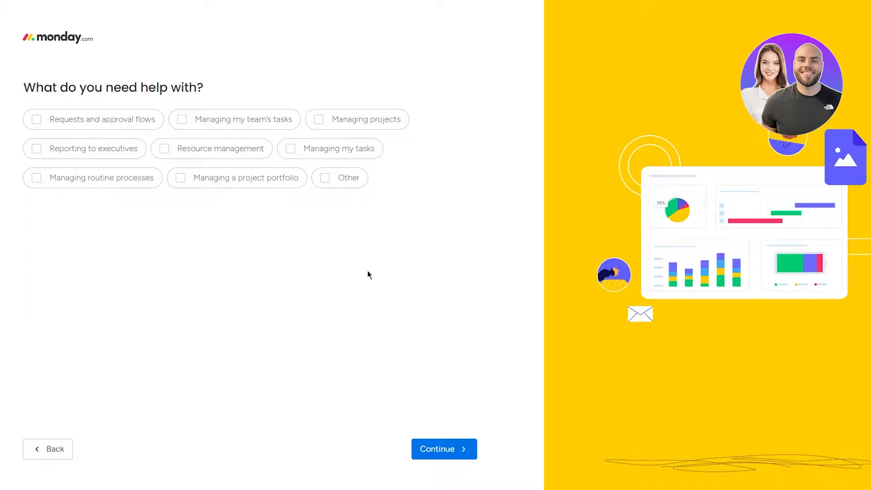
# Step: Skip the help question and answer that you heard about monday via a YouTube ad
pyautogui.click(436, 443)
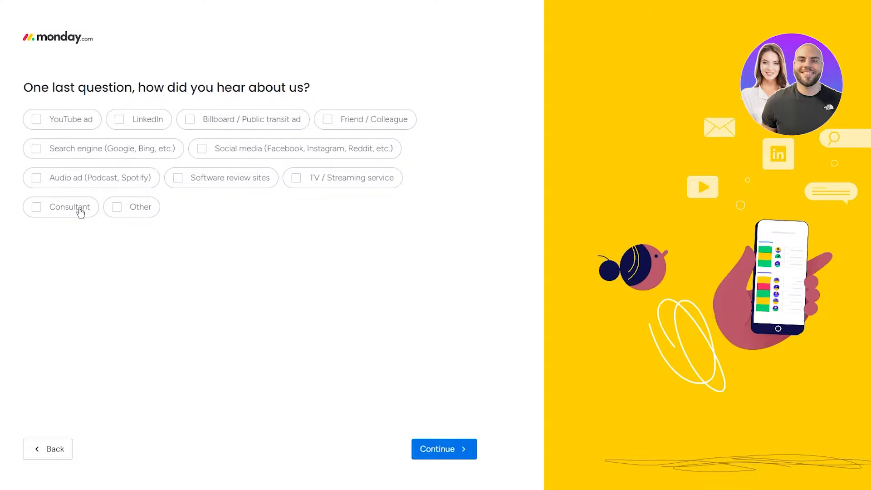
pyautogui.click(51, 118)
pyautogui.click(418, 449)
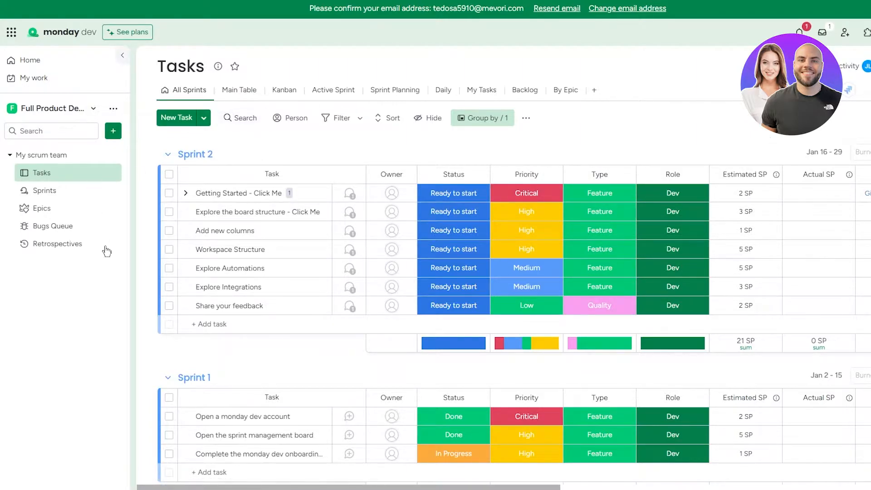
# Step: Scroll through the Tasks board's sprint groups, then go to the Home page
pyautogui.scroll(-5, 191, 213)
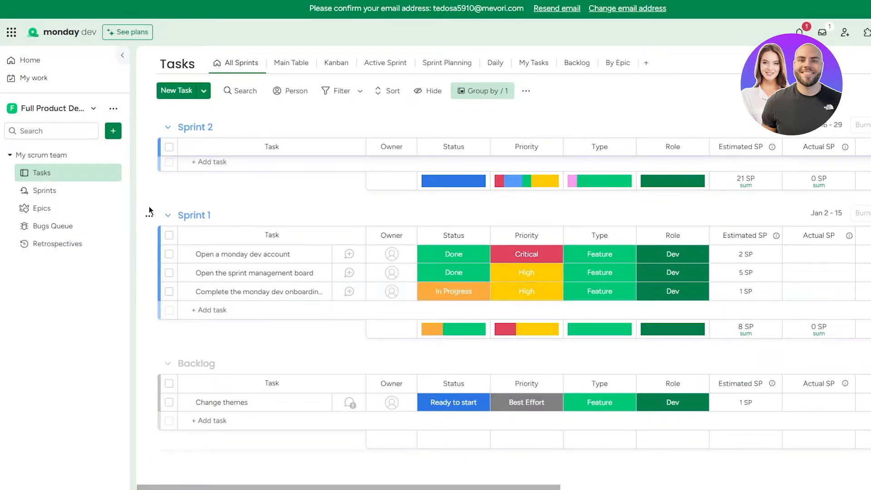
pyautogui.scroll(5, 149, 206)
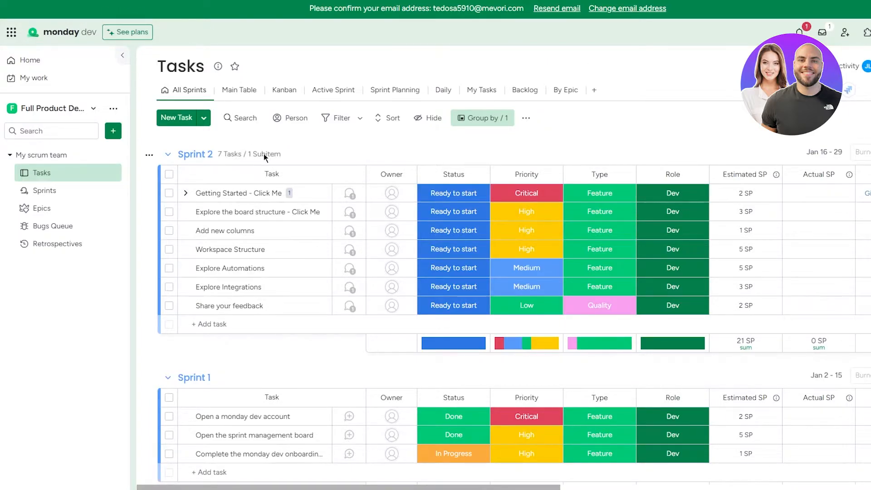
pyautogui.click(34, 64)
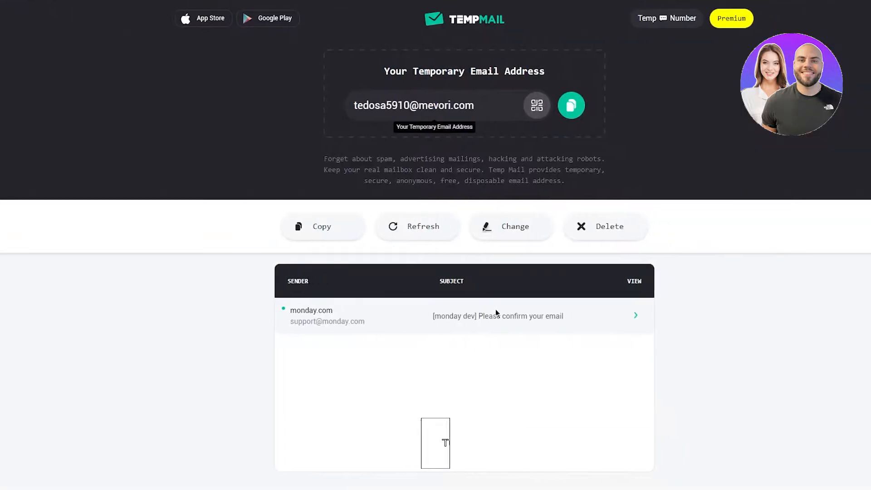
# Step: Open the '[monday dev] Please confirm your email' message and scroll down to its confirm button
pyautogui.click(474, 317)
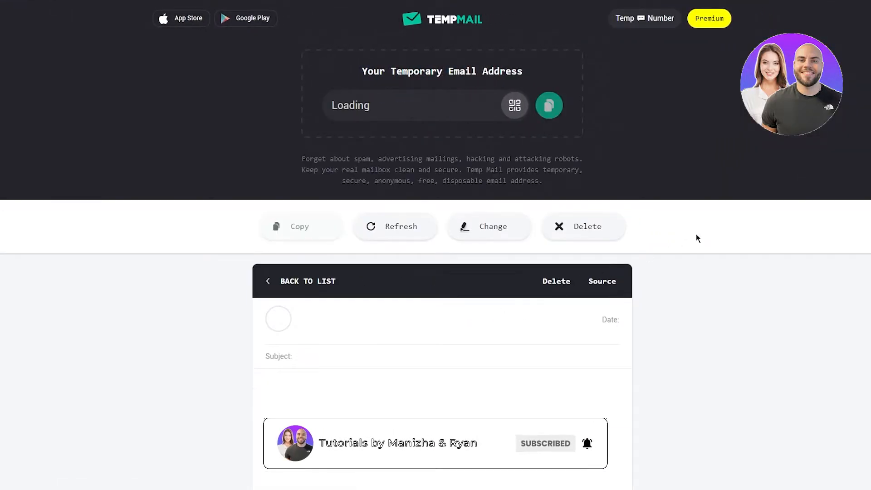
pyautogui.scroll(-1, 735, 267)
pyautogui.scroll(-2, 735, 268)
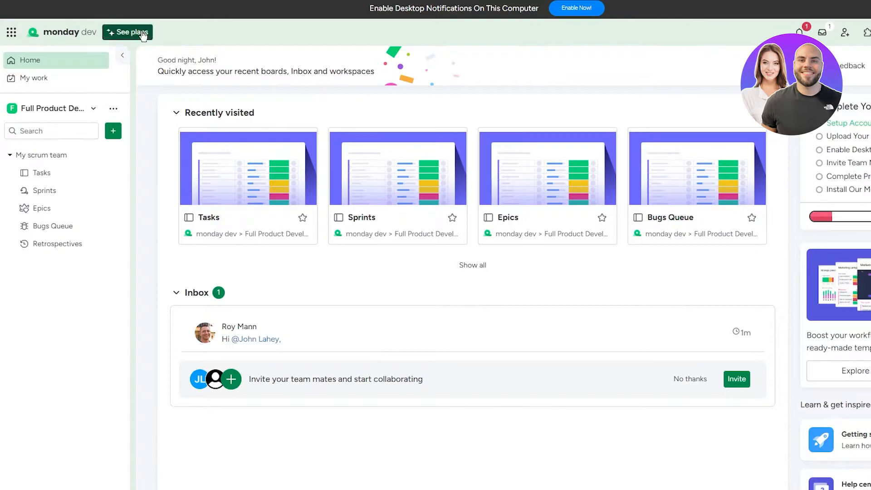
# Step: Dismiss the notifications prompt, open My scrum team's Tasks board and scroll to the Backlog group
pyautogui.click(869, 8)
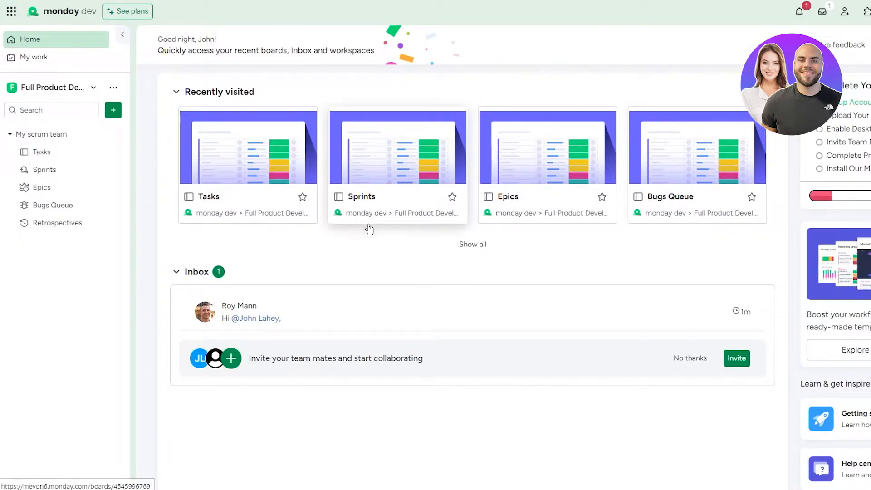
pyautogui.moveTo(200, 86); pyautogui.dragTo(415, 97)
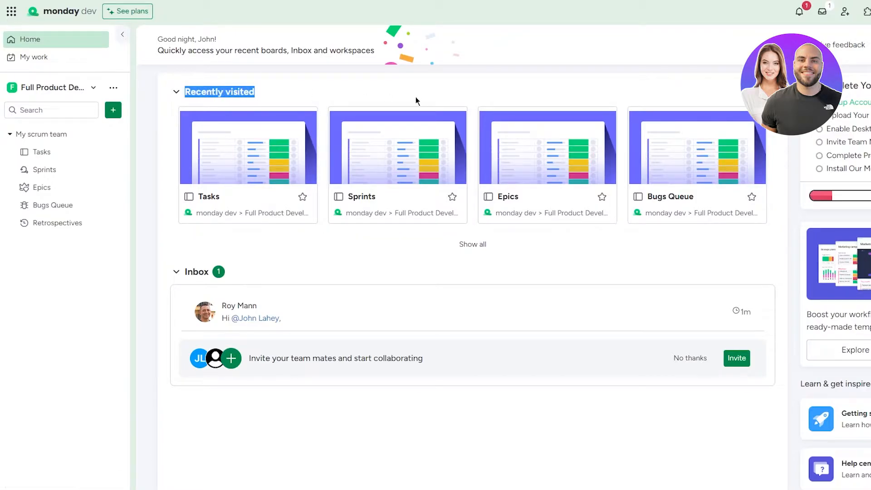
pyautogui.click(419, 80)
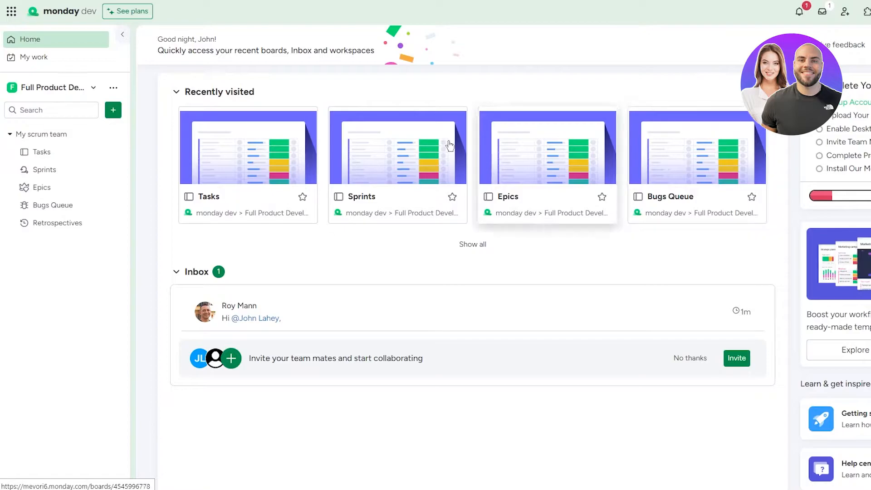
pyautogui.click(62, 154)
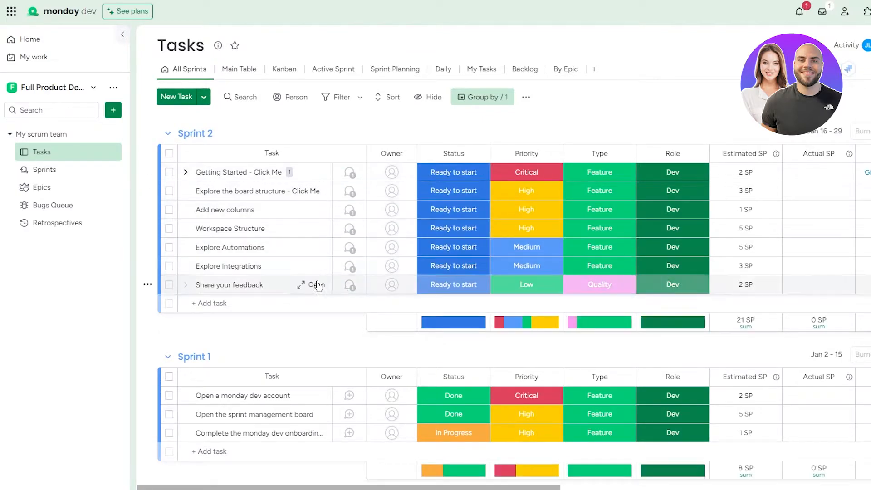
pyautogui.scroll(-3, 317, 282)
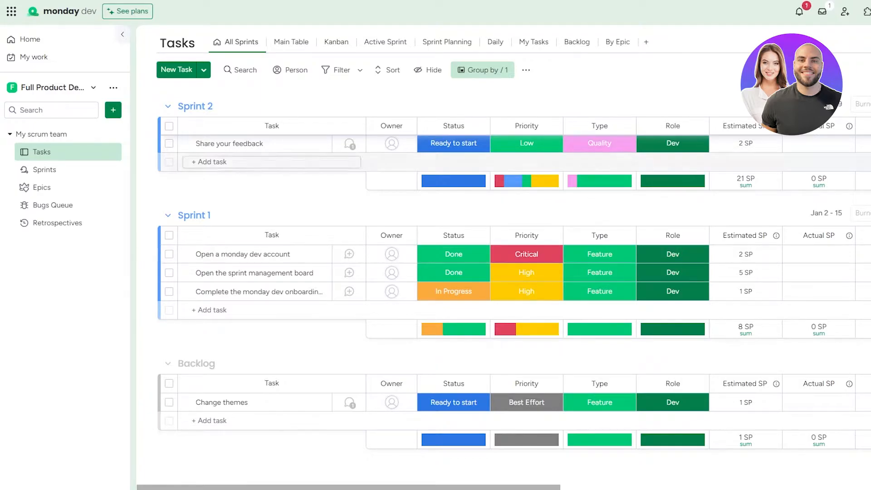
# Step: Switch to the Work Management product and create a board with Start from scratch
pyautogui.click(14, 17)
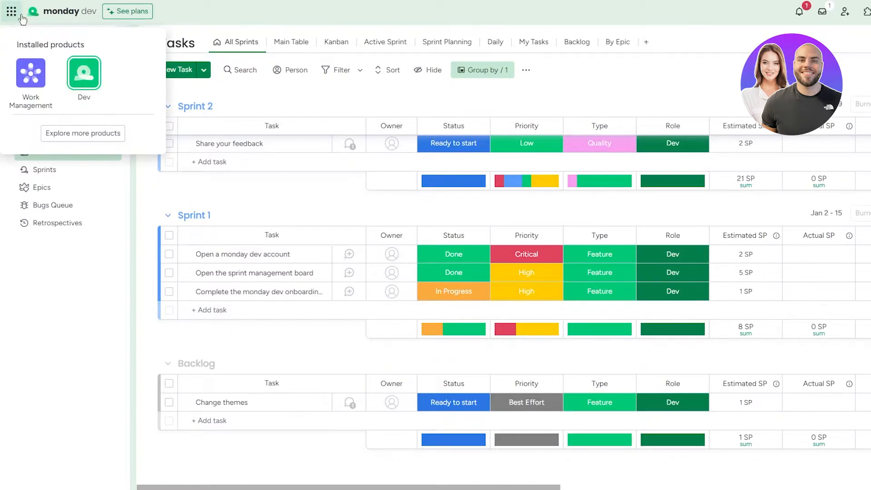
pyautogui.click(14, 16)
pyautogui.click(14, 17)
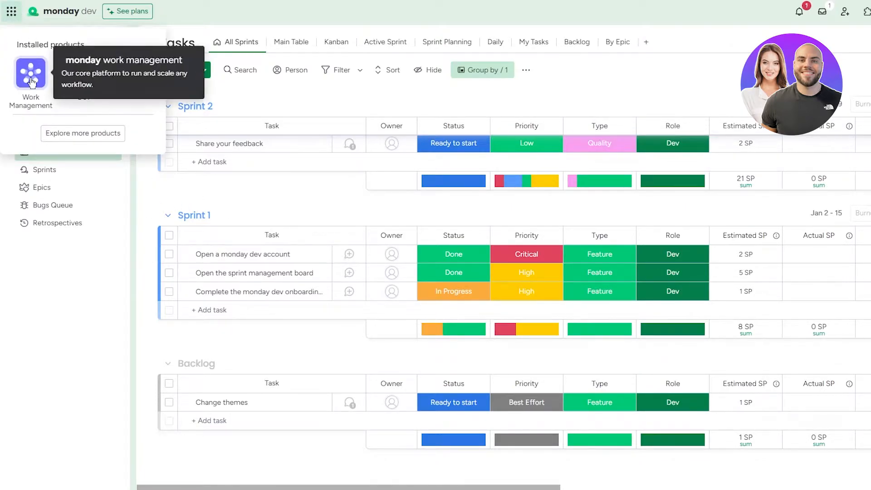
pyautogui.click(31, 75)
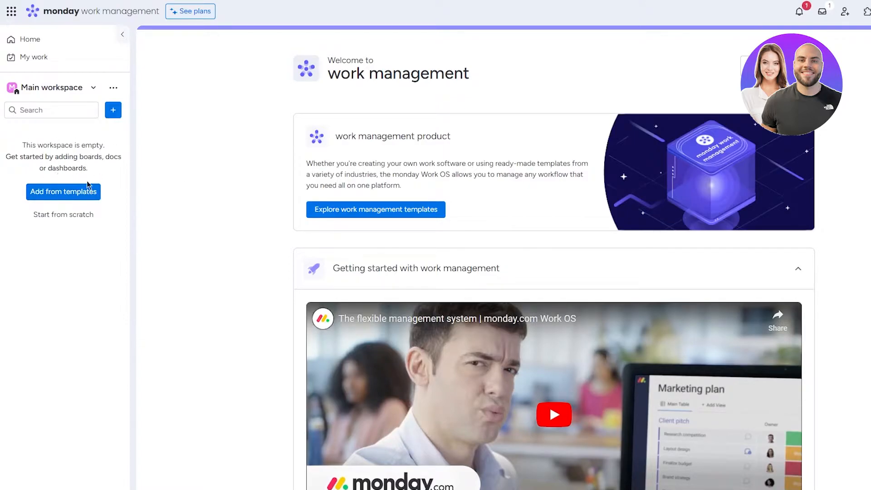
pyautogui.click(63, 215)
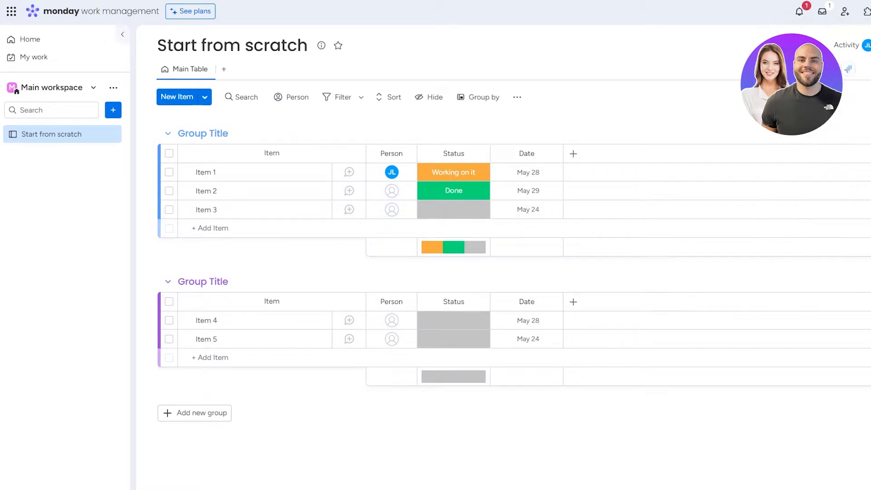
# Step: Visit My work and Home, then reopen the Start from scratch board from the Main workspace sidebar
pyautogui.click(114, 87)
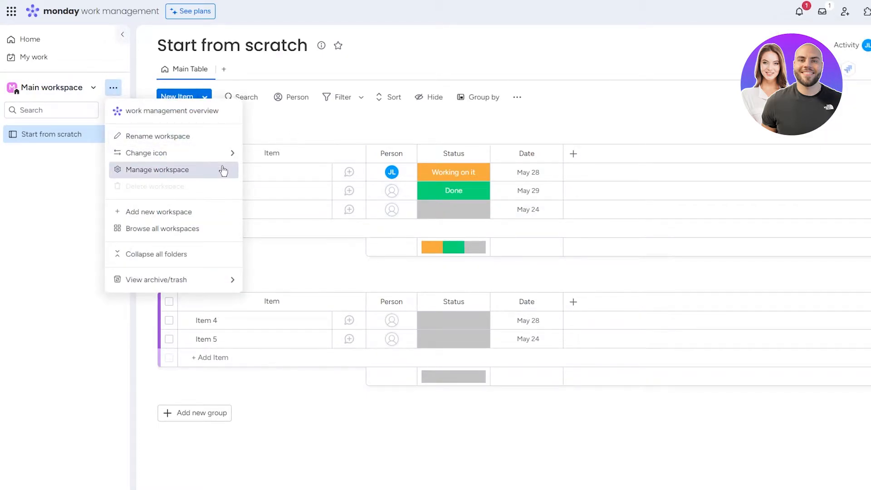
pyautogui.click(61, 198)
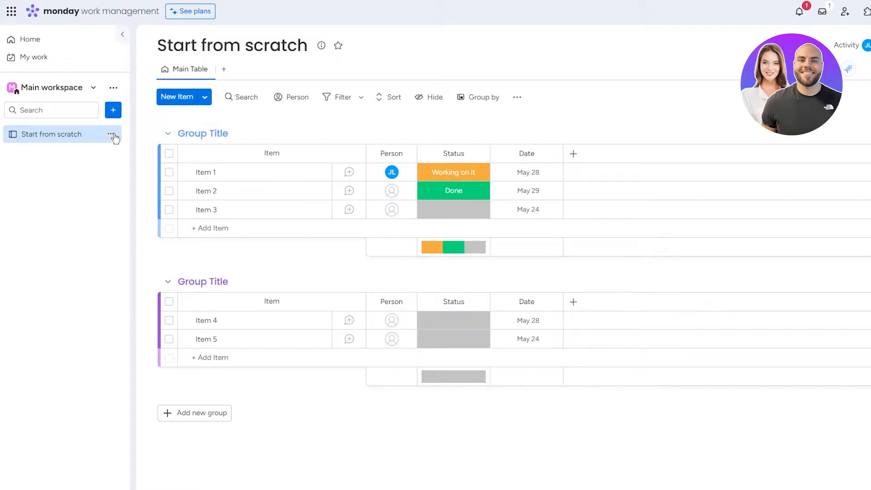
pyautogui.click(111, 134)
pyautogui.click(47, 60)
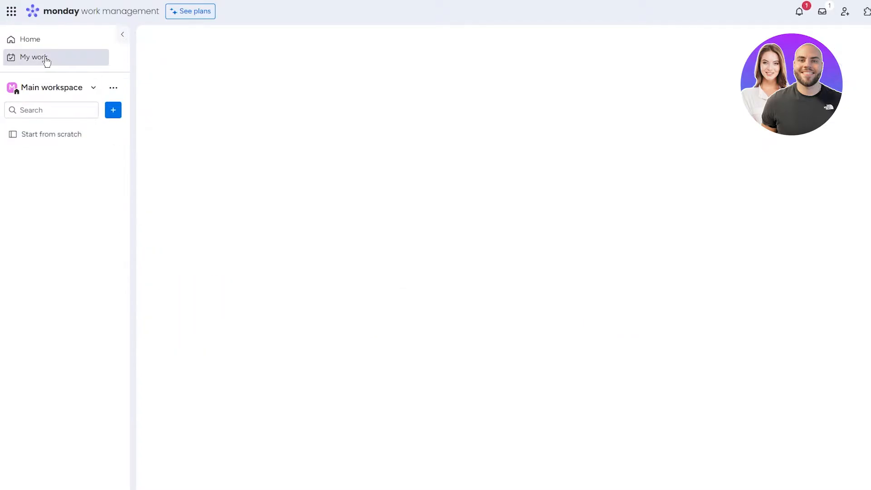
pyautogui.click(61, 40)
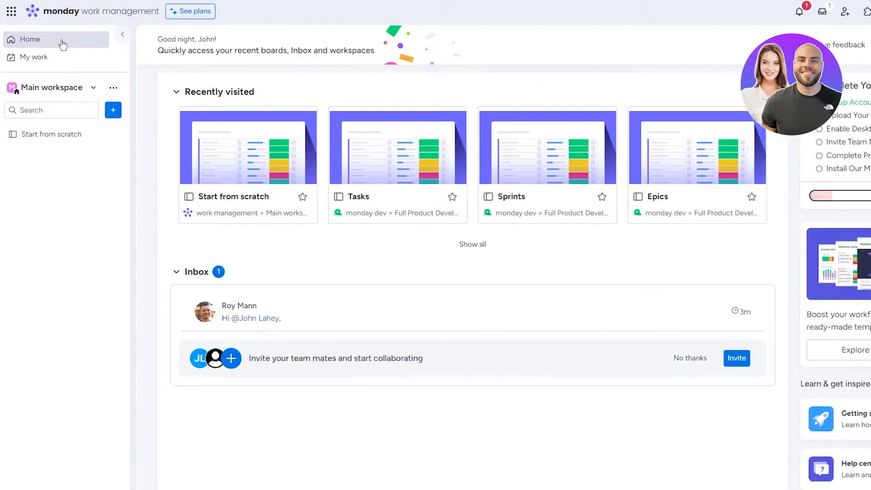
pyautogui.click(68, 89)
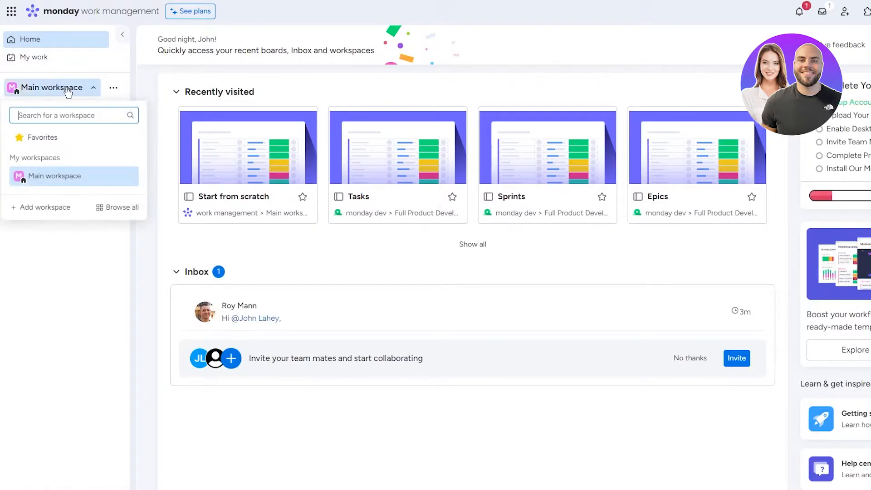
pyautogui.click(68, 88)
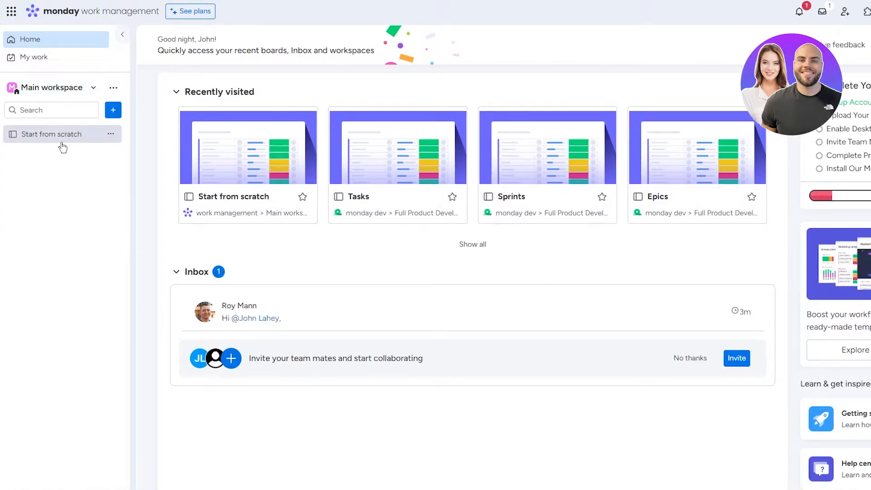
pyautogui.click(66, 135)
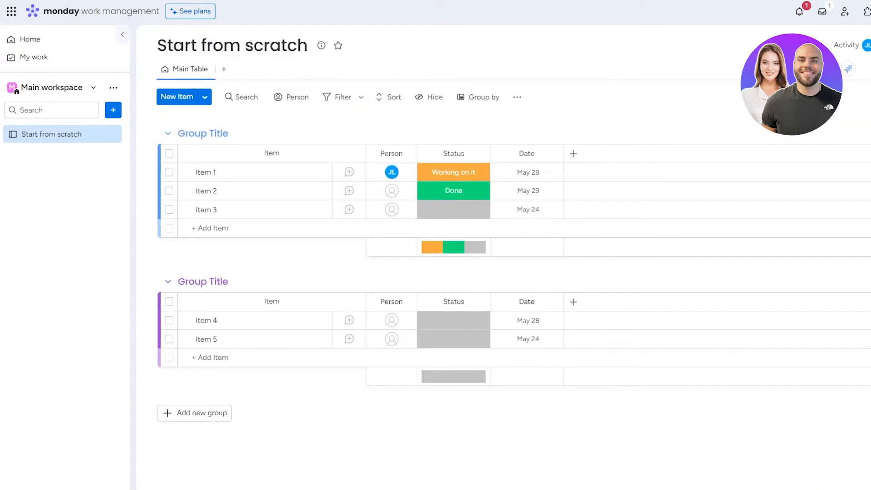
pyautogui.click(868, 12)
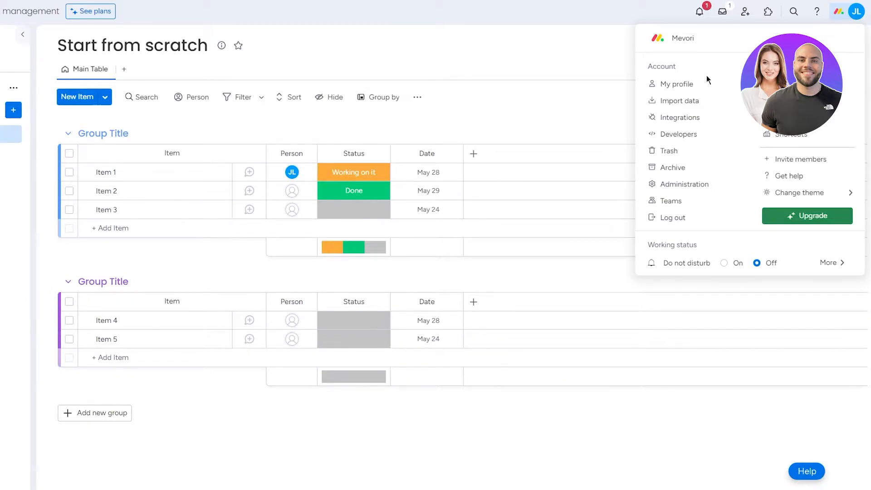
# Step: Change the interface theme to Dark and then to Night, then open the apps marketplace
pyautogui.moveTo(808, 200)
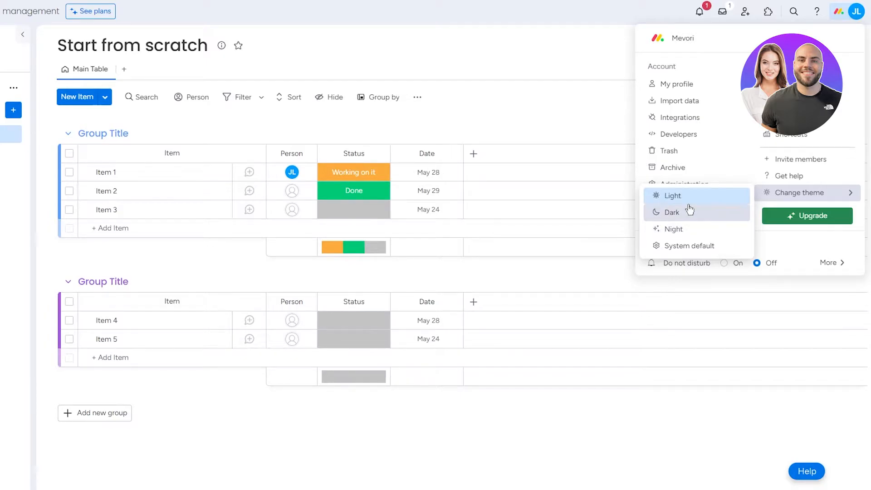
pyautogui.click(690, 211)
pyautogui.click(848, 12)
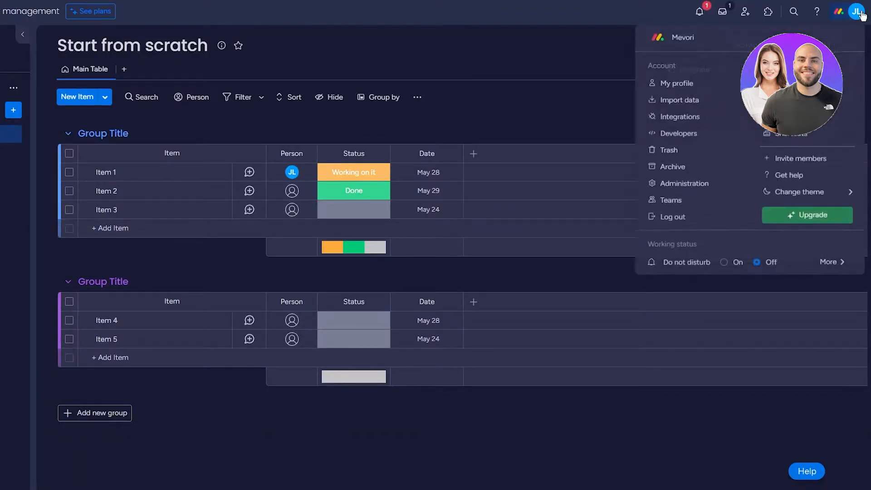
pyautogui.moveTo(807, 203)
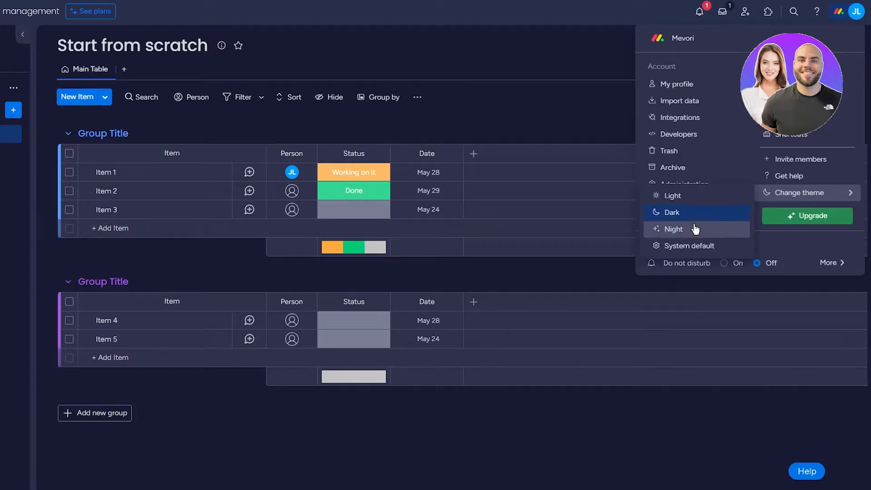
pyautogui.click(692, 226)
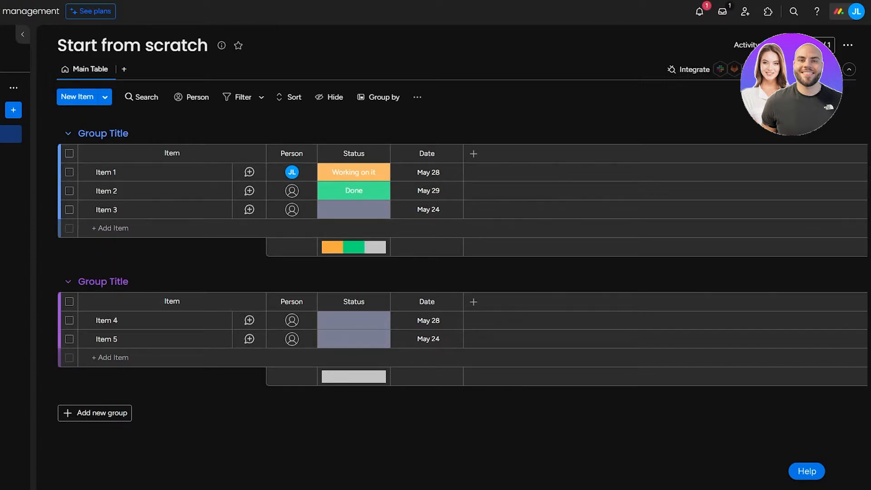
pyautogui.click(845, 14)
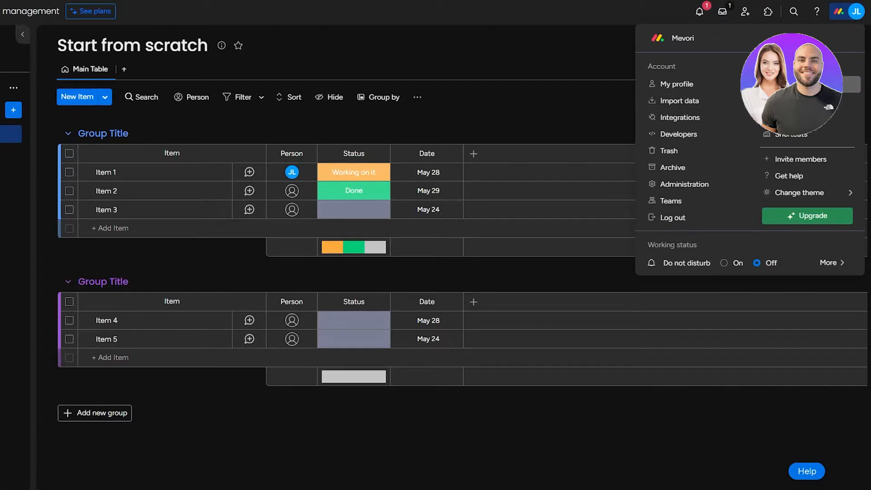
pyautogui.click(731, 82)
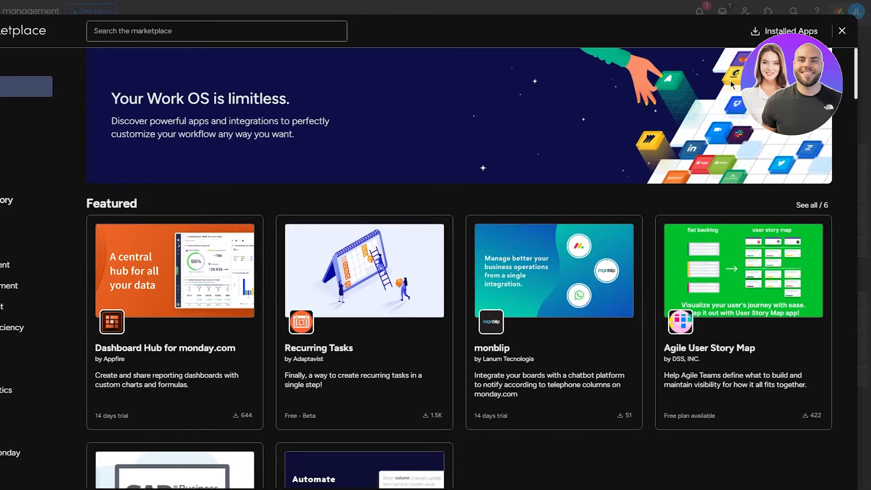
# Step: Search the apps marketplace for 'docugen' and open the DocuGen app page
pyautogui.click(209, 30)
pyautogui.write('doc')
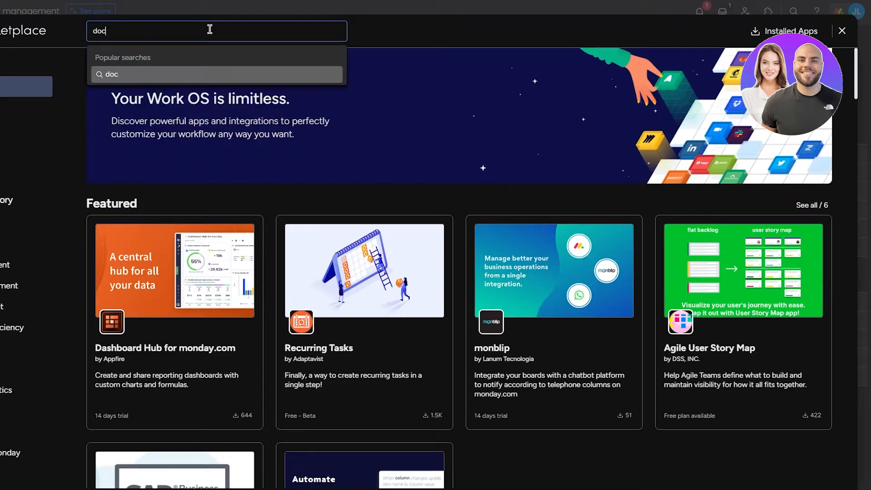
pyautogui.write('ugen')
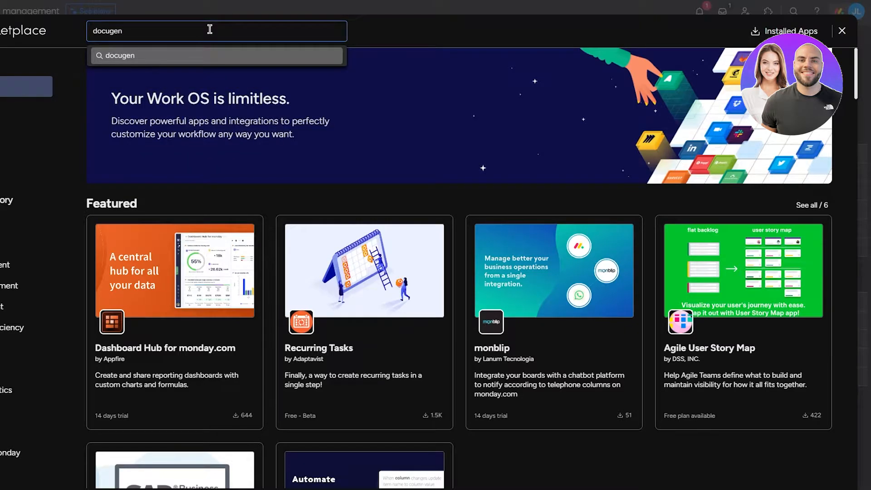
pyautogui.press('Return')
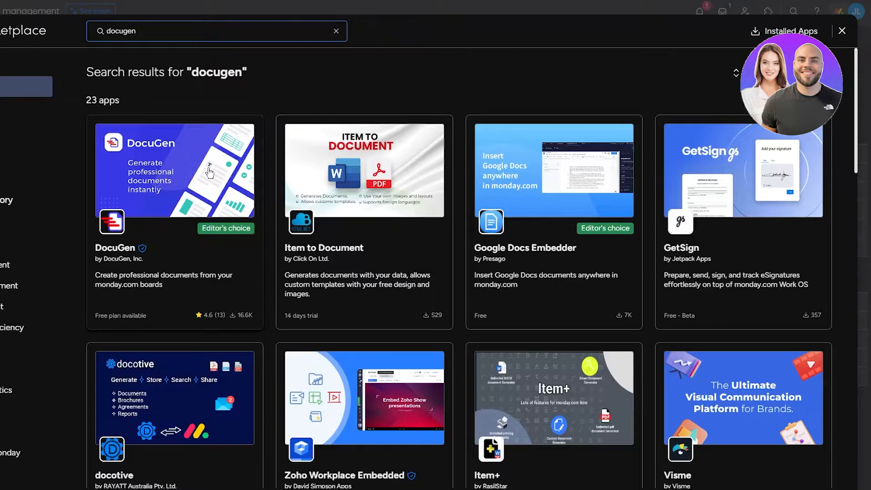
pyautogui.click(210, 173)
# Step: Read through DocuGen's headline and full description text
pyautogui.moveTo(84, 233); pyautogui.dragTo(297, 286)
pyautogui.click(284, 287)
pyautogui.scroll(-1, 91, 258)
pyautogui.scroll(-3, 96, 261)
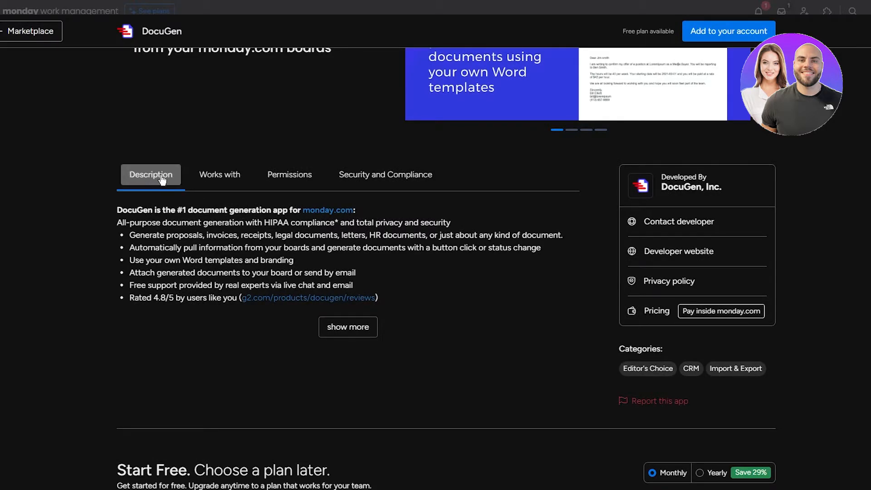
pyautogui.moveTo(78, 205); pyautogui.dragTo(390, 313)
pyautogui.click(156, 311)
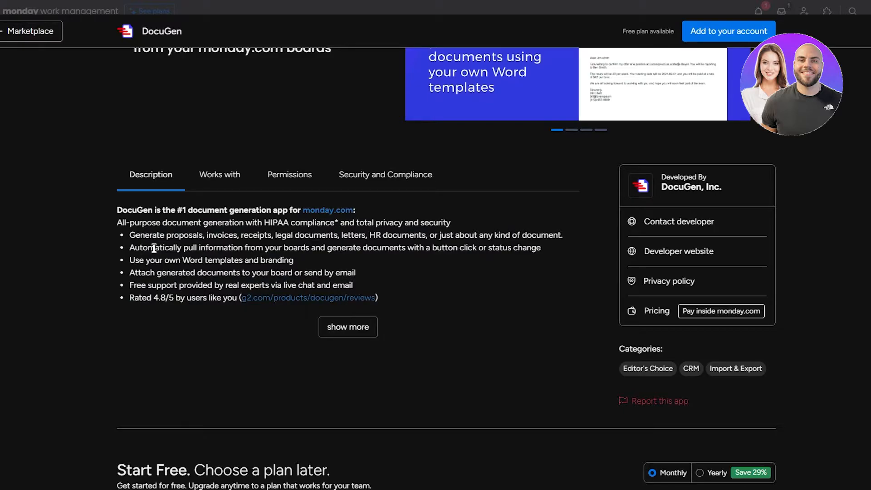
# Step: Check the Works with tab's workspace templates: proposals, offer letters, invoices and NDAs
pyautogui.click(221, 180)
pyautogui.moveTo(106, 245); pyautogui.dragTo(447, 241)
pyautogui.click(426, 243)
pyautogui.moveTo(114, 296); pyautogui.dragTo(399, 351)
pyautogui.click(116, 393)
pyautogui.scroll(-6, 56, 291)
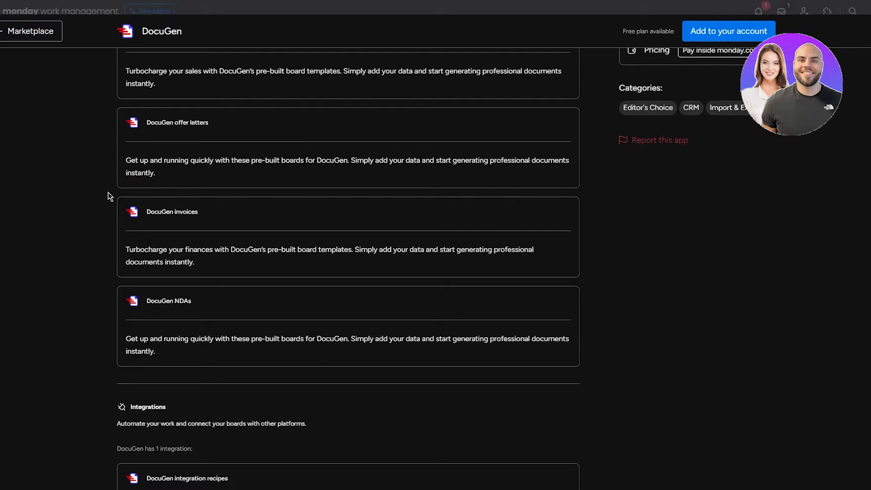
pyautogui.scroll(10, 140, 189)
# Step: Review DocuGen's permissions, including modifying boards data, sending notifications and posting updates
pyautogui.click(285, 385)
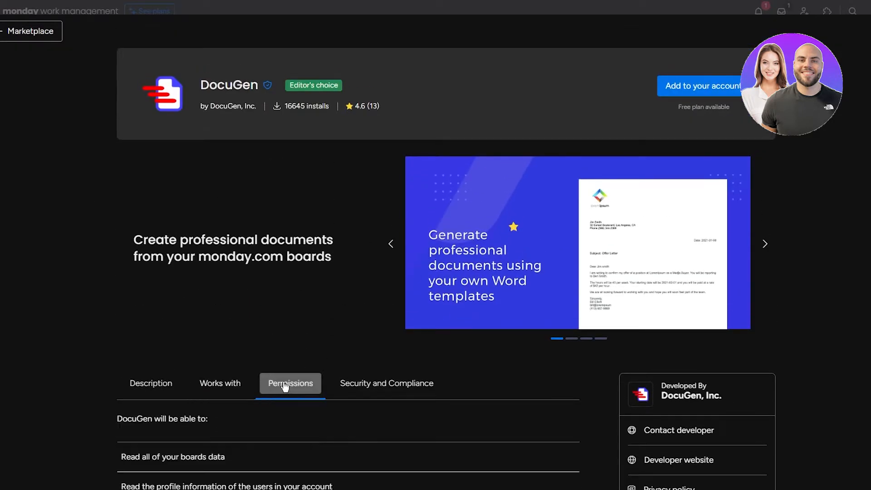
pyautogui.scroll(-5, 268, 287)
pyautogui.scroll(-2, 216, 150)
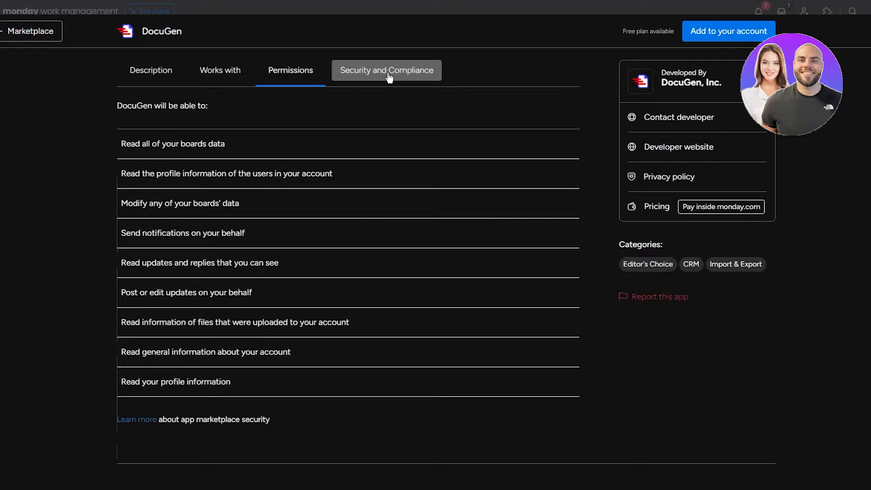
pyautogui.scroll(7, 467, 103)
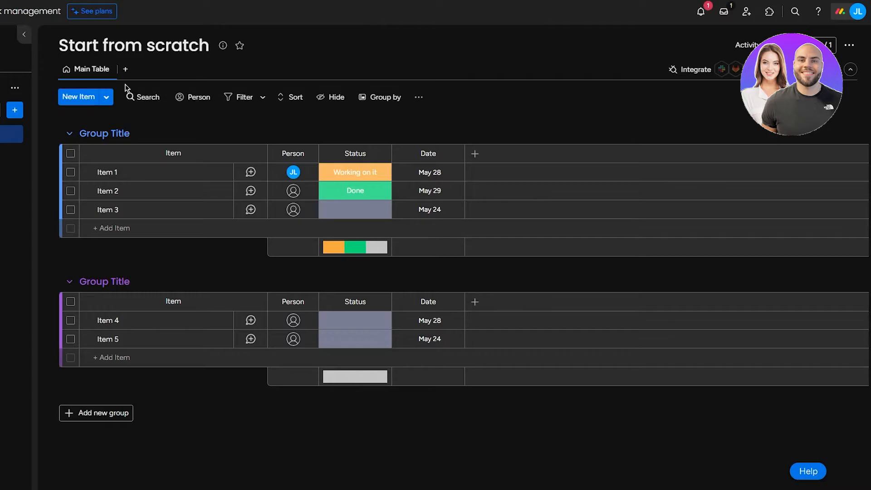
# Step: Add a new workspace with Open privacy under the user's custom workspace name
pyautogui.click(43, 87)
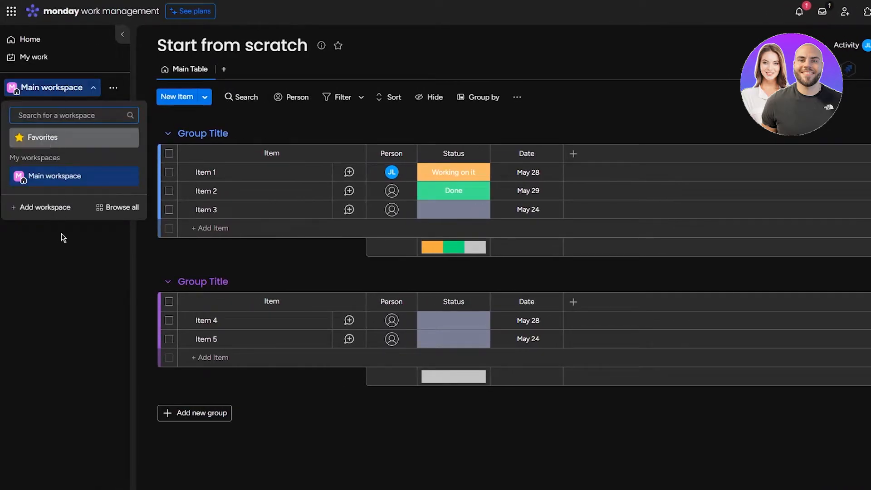
pyautogui.click(45, 208)
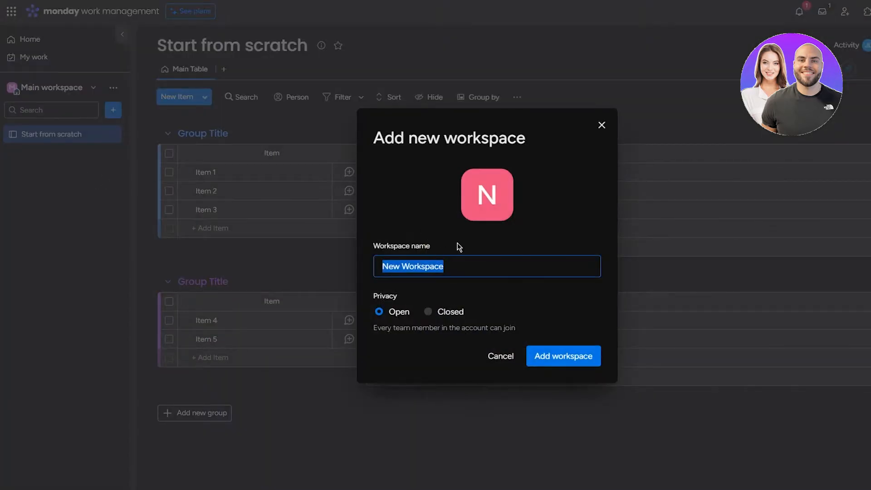
pyautogui.write('Johns W')
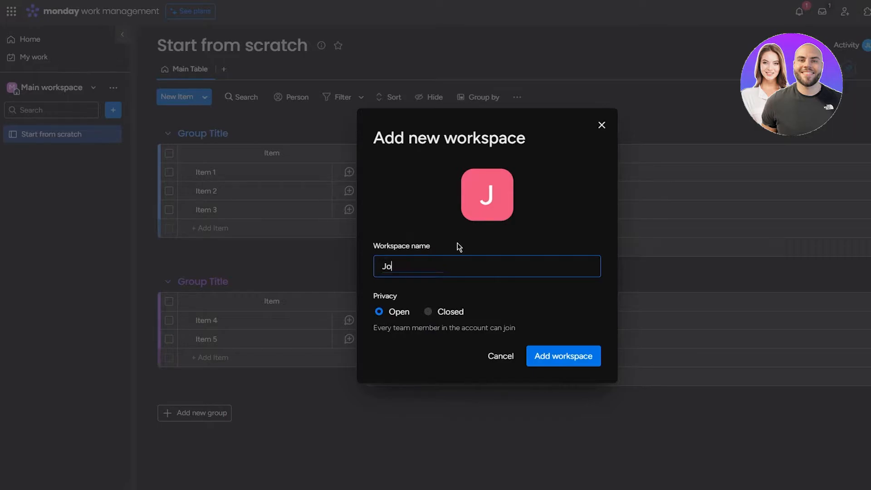
pyautogui.write('S')
pyautogui.click(558, 358)
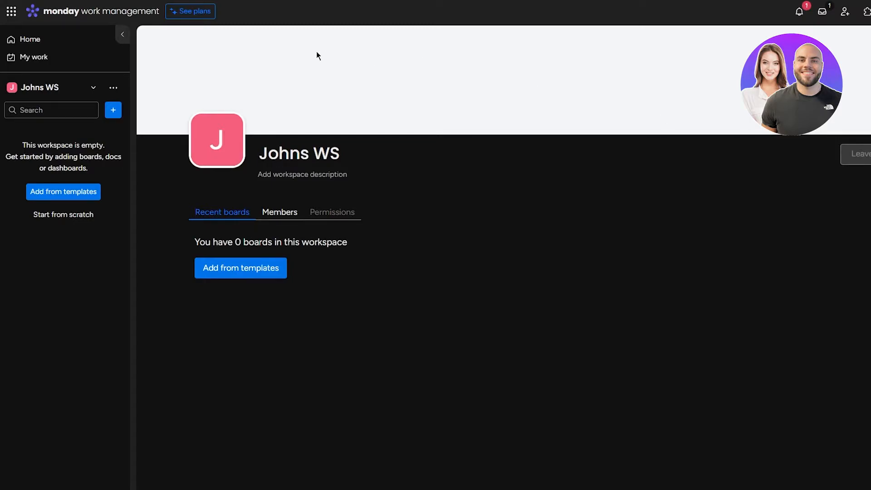
# Step: Create a board named 'Bookings' whose items are custom-named 'Booking'
pyautogui.click(114, 116)
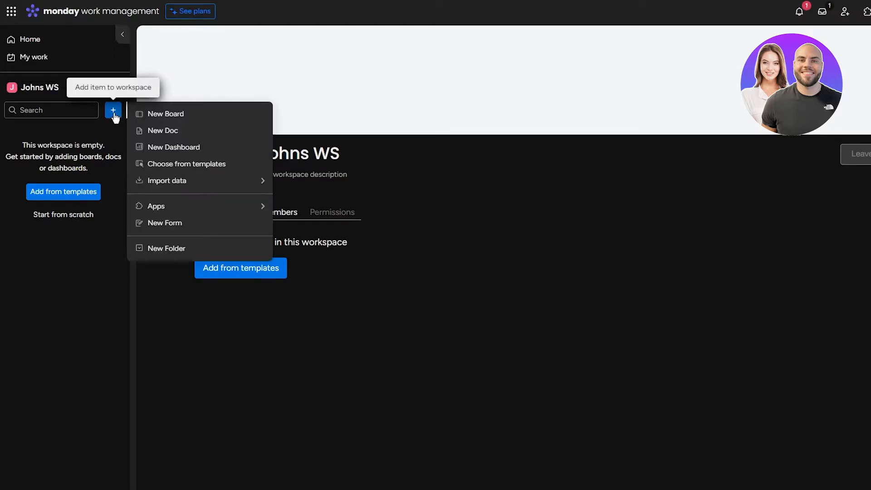
pyautogui.click(176, 114)
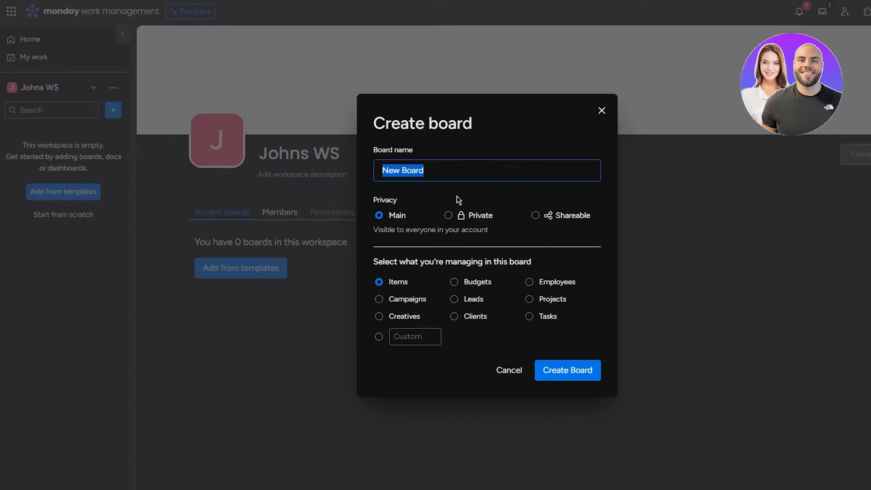
pyautogui.write('B')
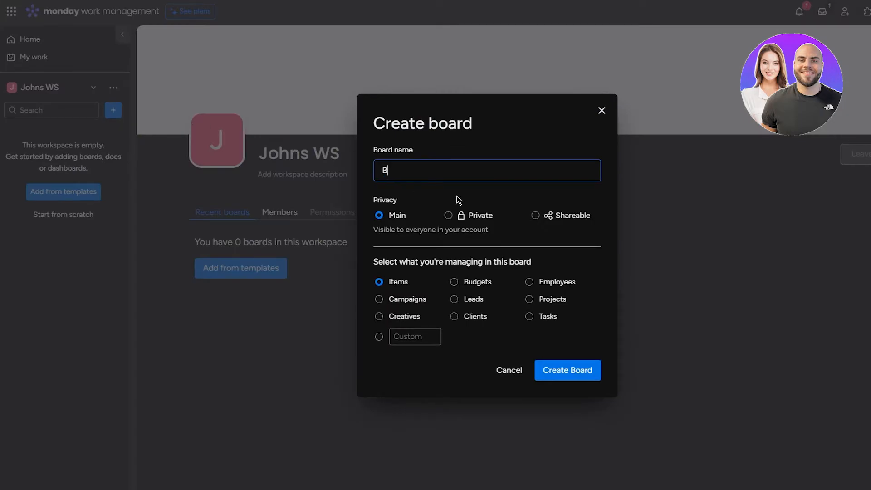
pyautogui.write('ookings')
pyautogui.click(380, 338)
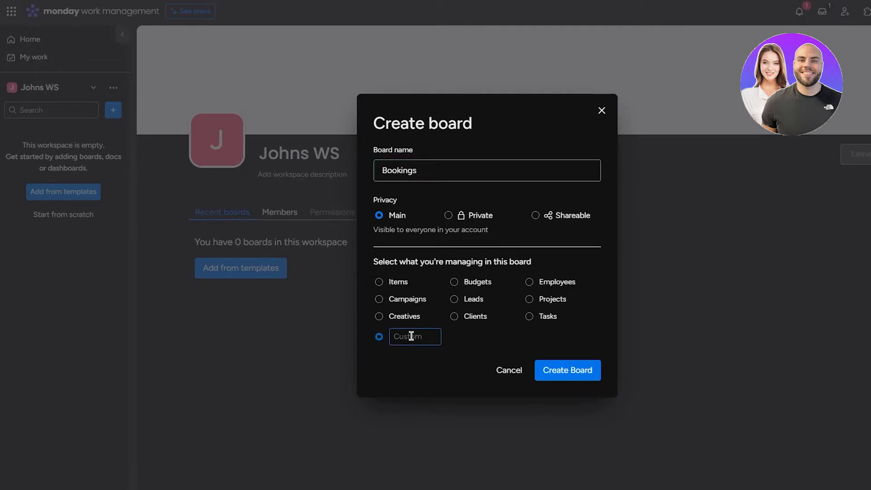
pyautogui.write('Bookings')
pyautogui.click(581, 382)
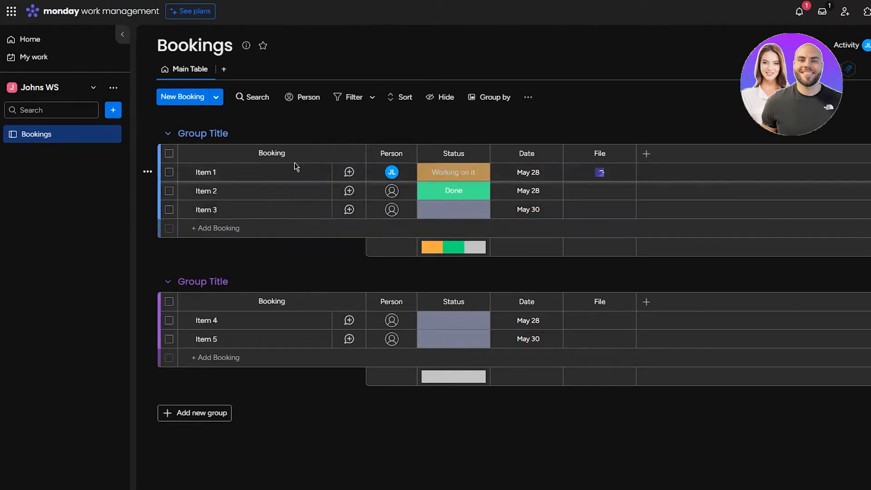
# Step: Delete Items 1, 2 and 3 from the first group, confirming each deletion
pyautogui.rightClick(654, 176)
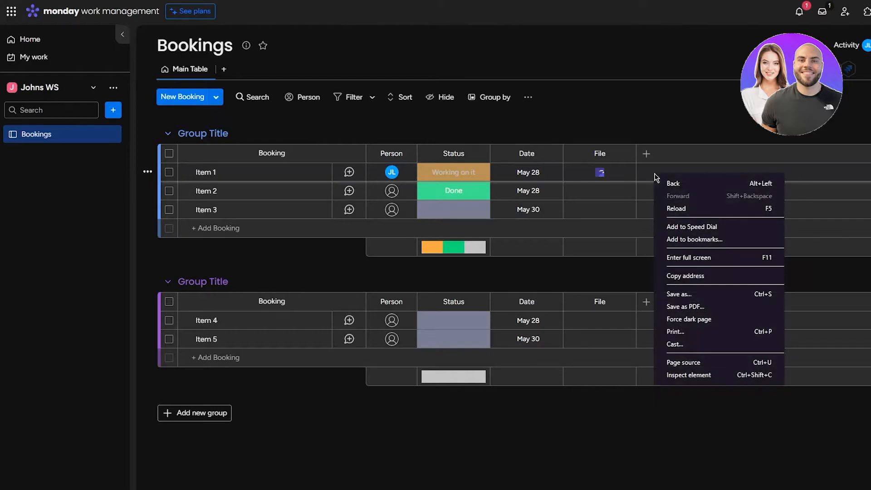
pyautogui.click(147, 172)
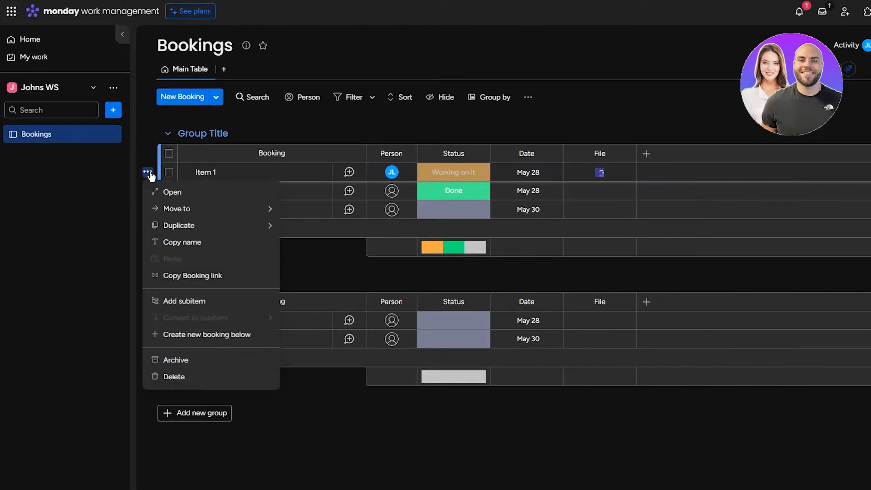
pyautogui.click(195, 376)
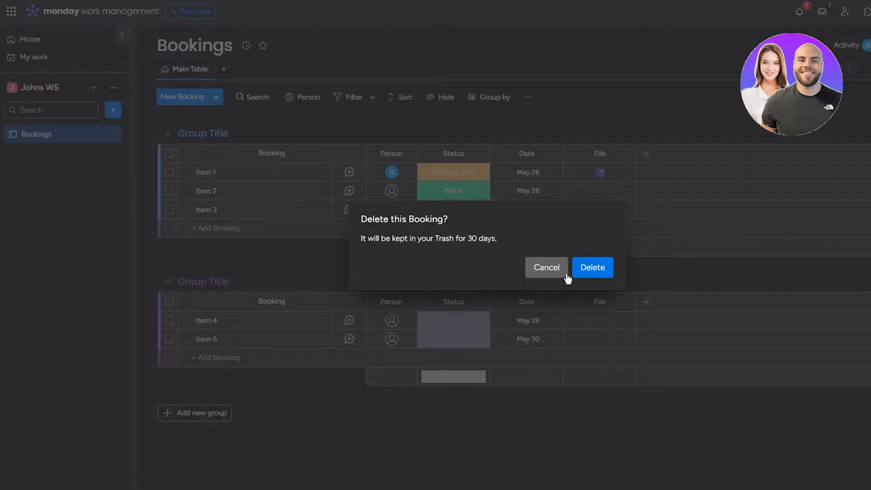
pyautogui.click(573, 269)
pyautogui.click(147, 172)
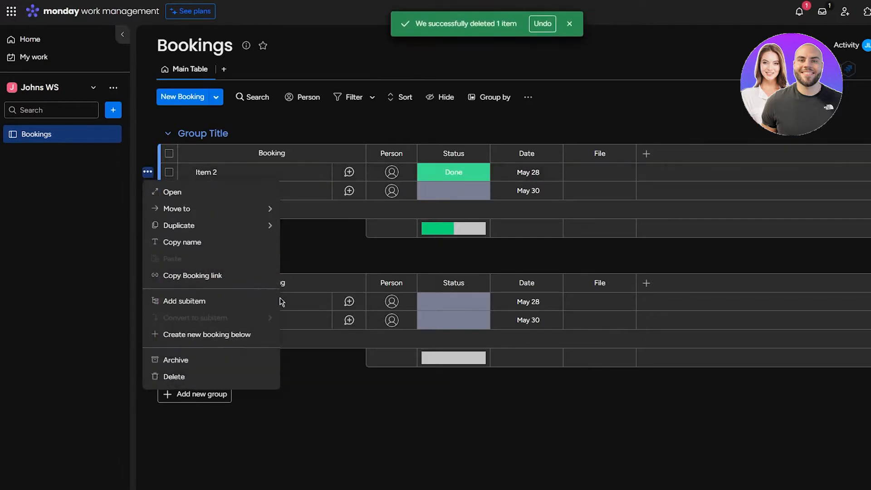
pyautogui.click(212, 376)
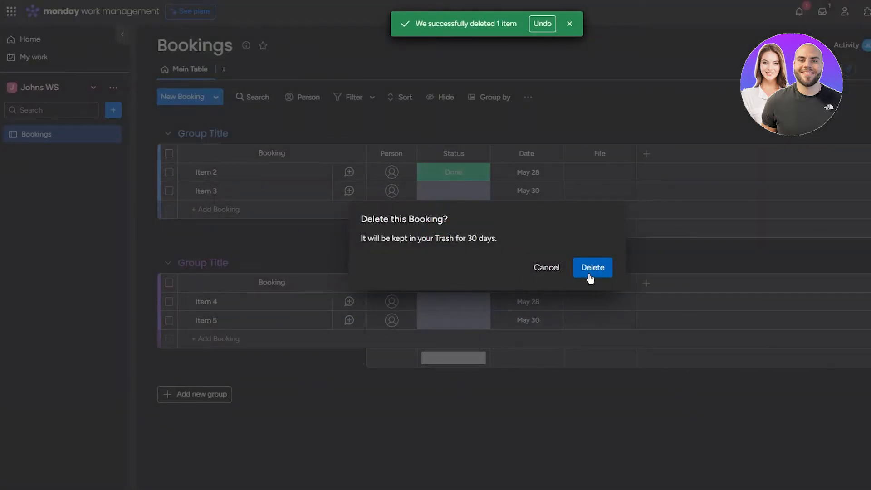
pyautogui.click(591, 272)
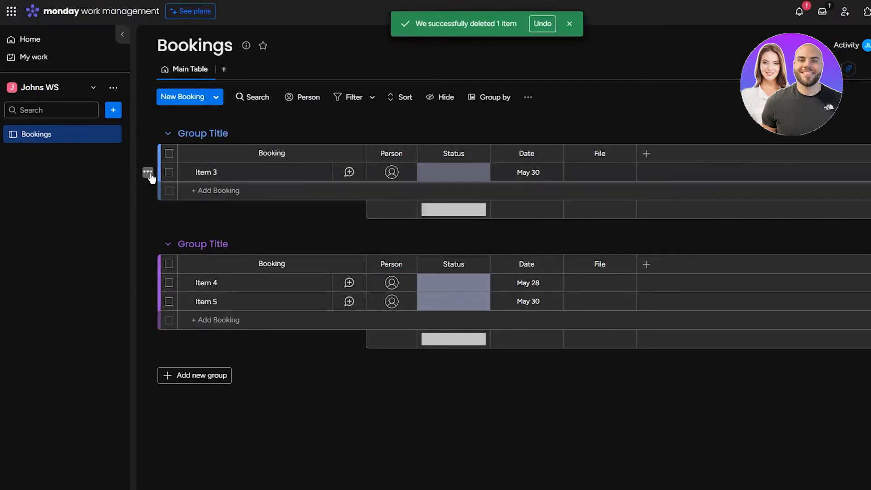
pyautogui.click(148, 172)
pyautogui.click(211, 376)
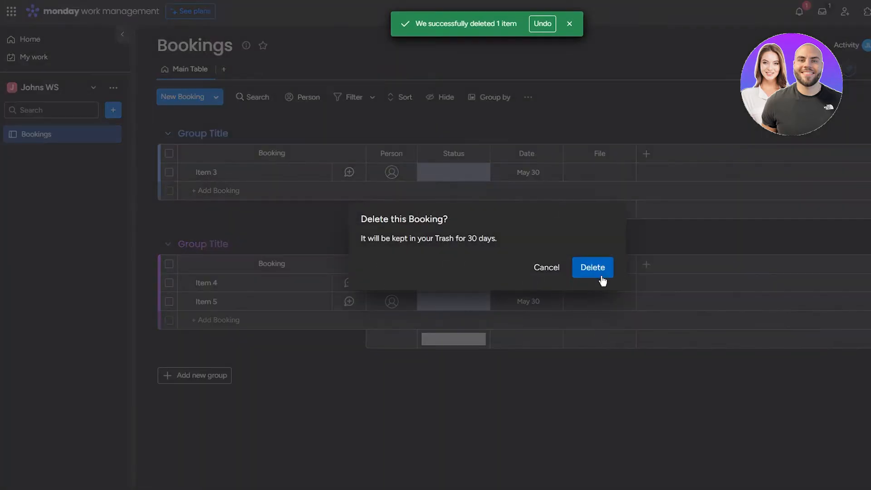
pyautogui.click(598, 275)
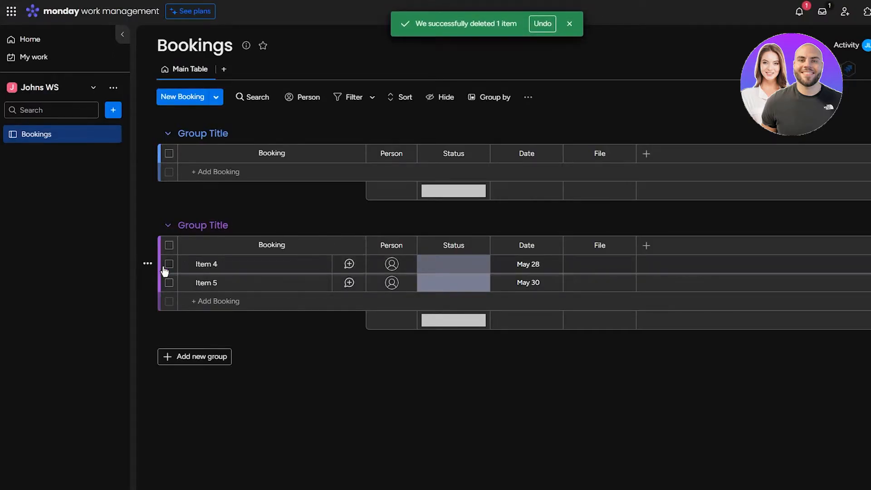
# Step: Delete Items 4 and 5 from the second group, confirming each deletion
pyautogui.click(147, 263)
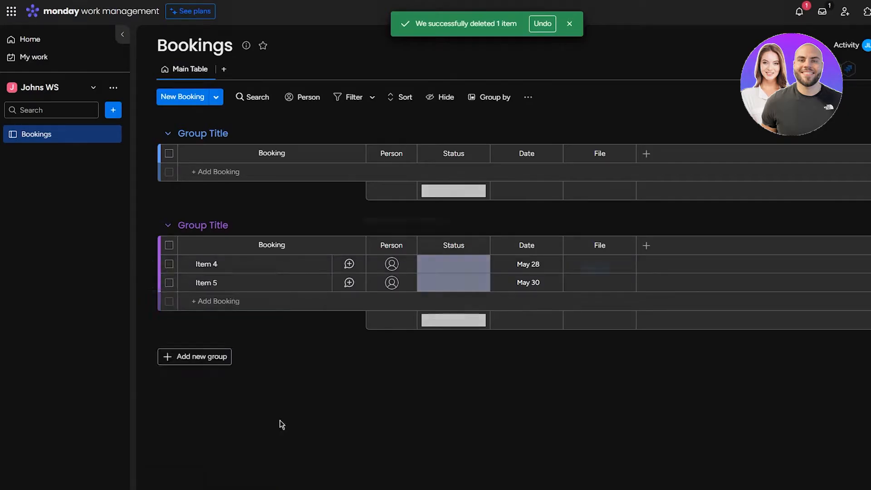
pyautogui.click(221, 469)
pyautogui.click(592, 268)
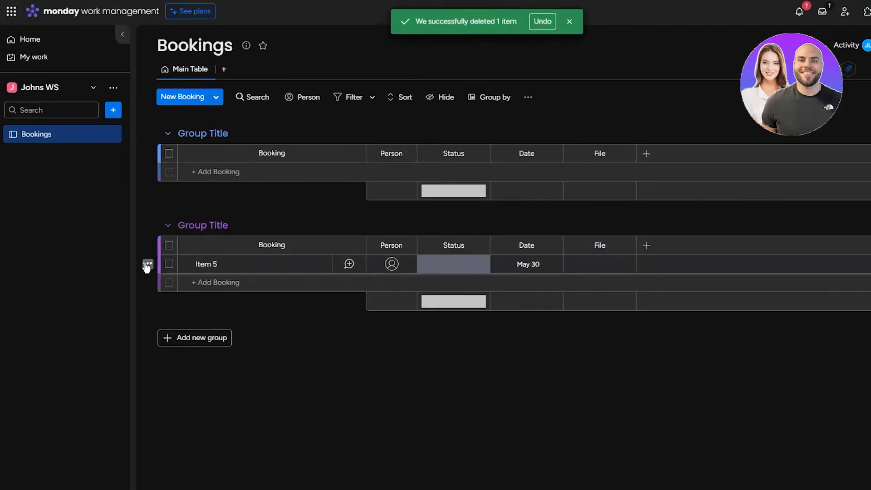
pyautogui.click(147, 263)
pyautogui.click(216, 469)
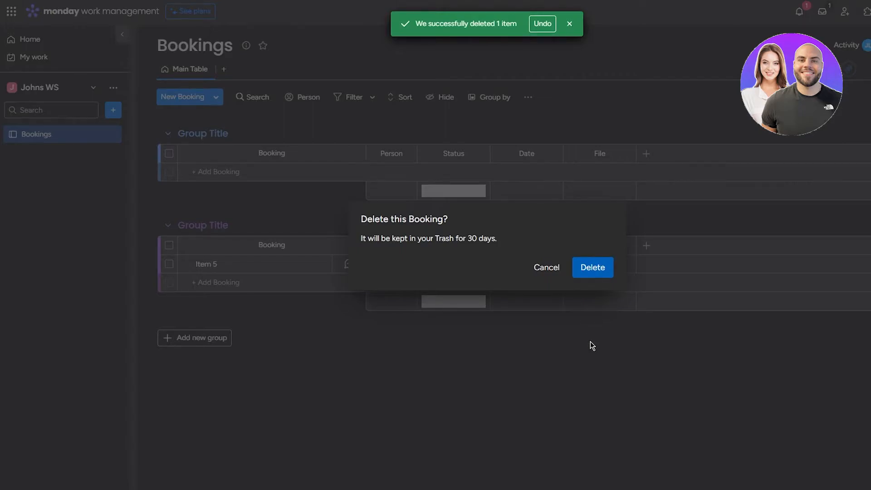
pyautogui.click(596, 271)
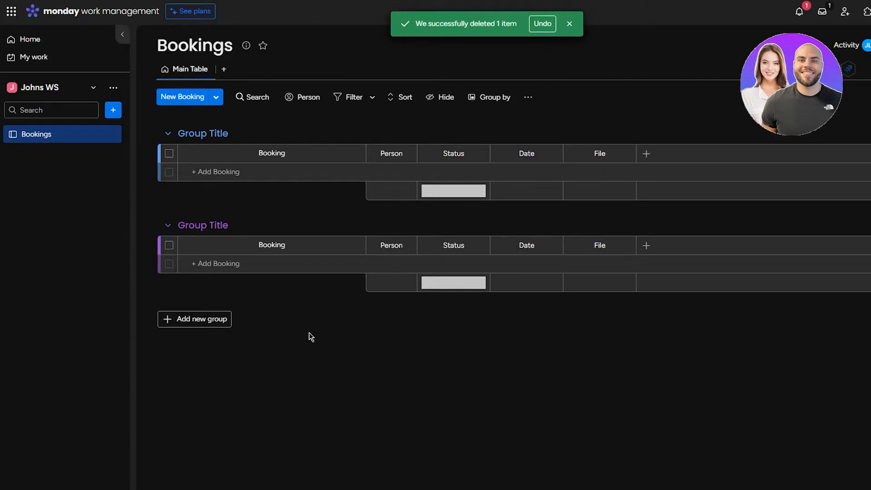
# Step: Add a test booking and a second booking named '1' to the first group
pyautogui.click(258, 171)
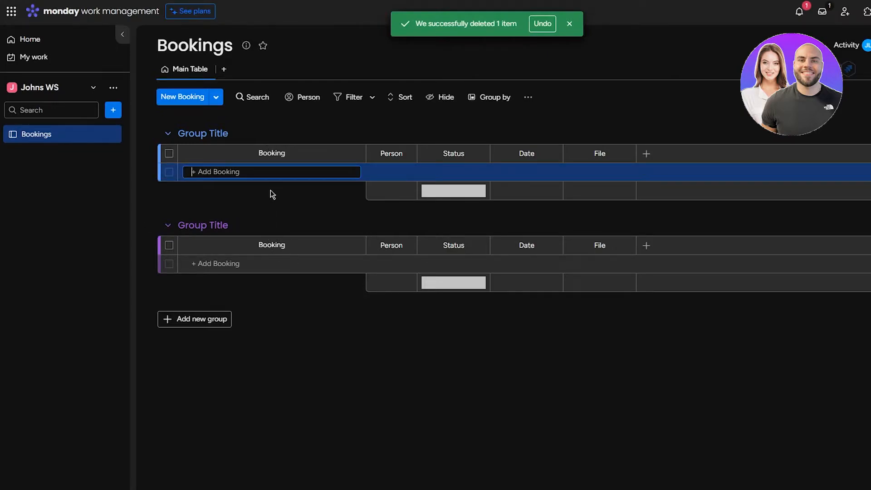
pyautogui.write("John's Test")
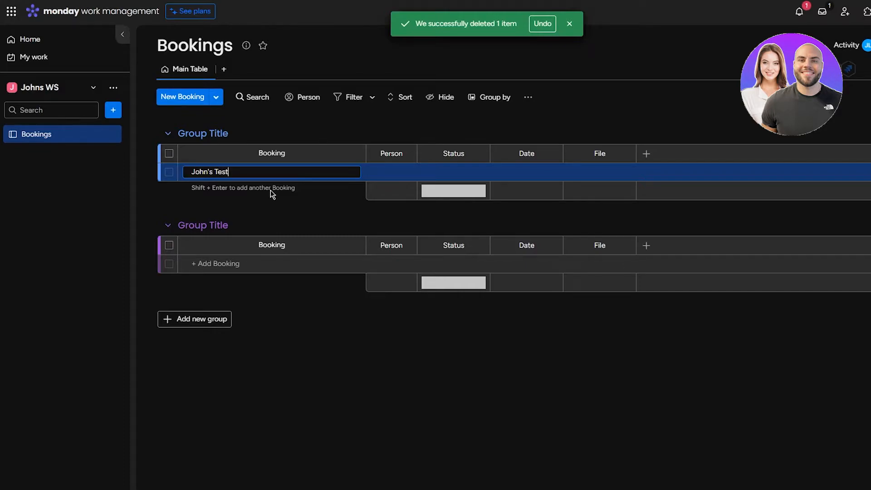
pyautogui.hotkey('shift', 'Return')
pyautogui.write('1')
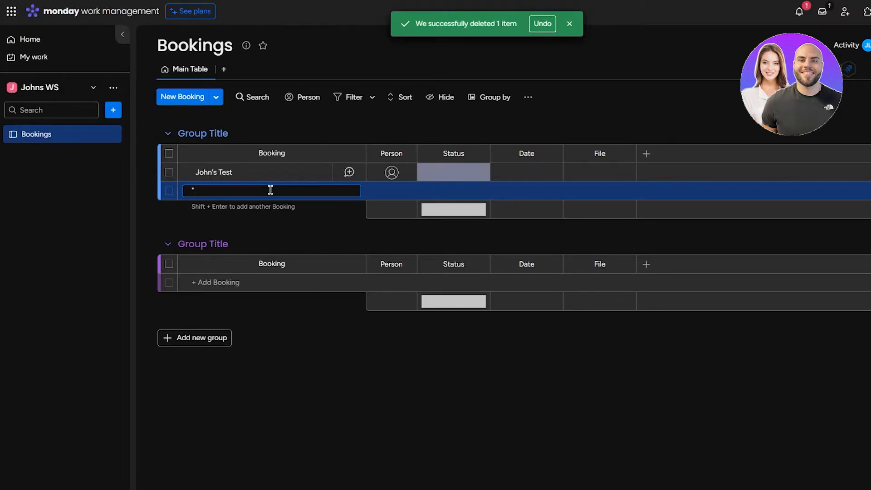
pyautogui.hotkey('shift', 'Return')
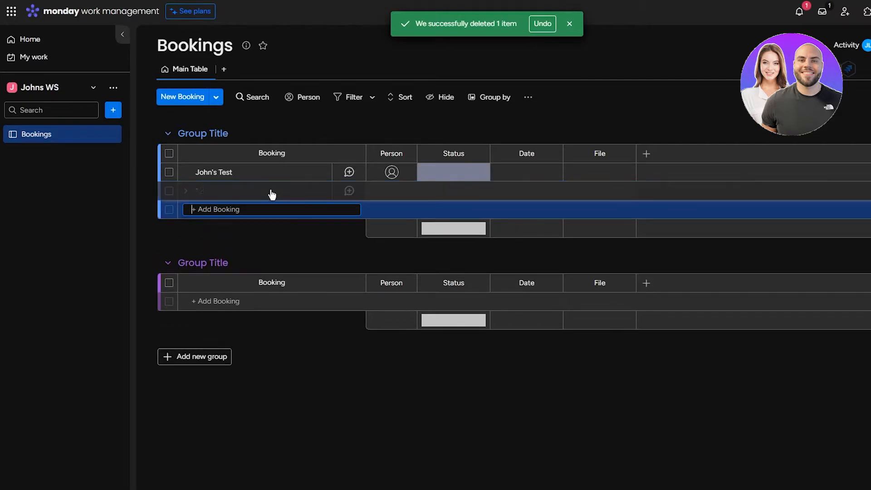
pyautogui.click(263, 236)
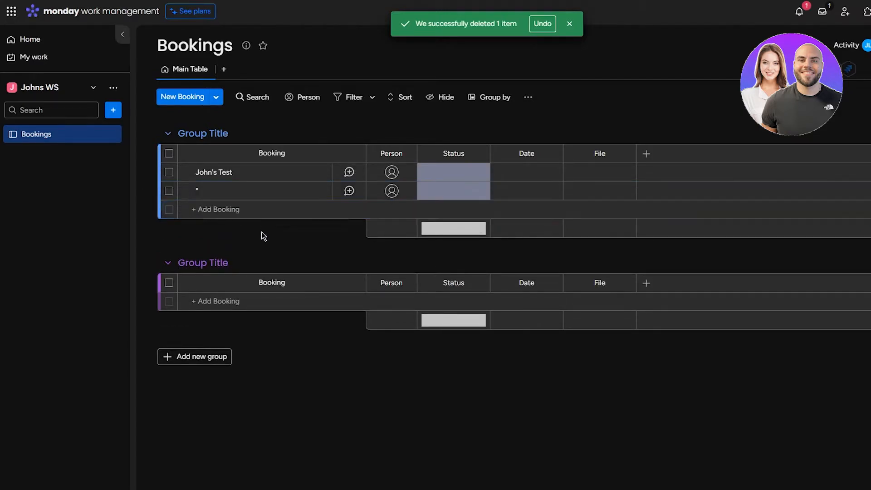
pyautogui.click(220, 208)
pyautogui.click(543, 341)
# Step: Open the Column Center listing Timeline, Tags, Connect boards and Essentials column types
pyautogui.click(646, 156)
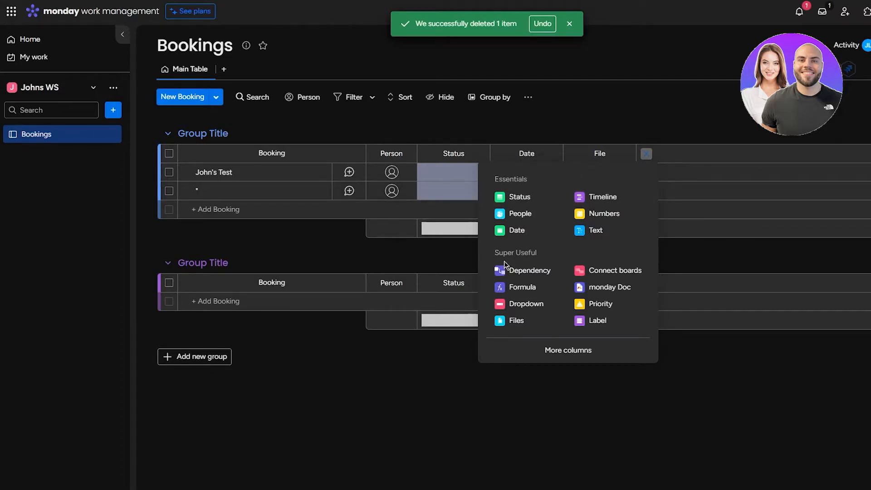
pyautogui.click(568, 351)
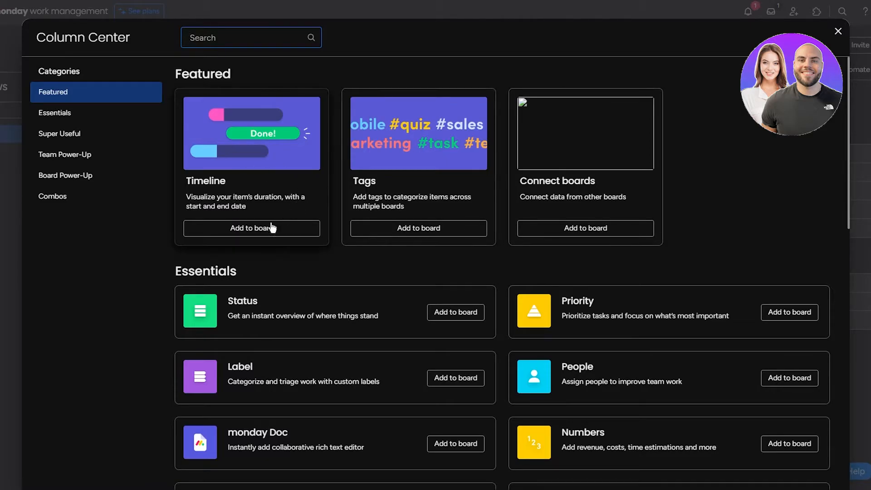
pyautogui.scroll(-3, 661, 155)
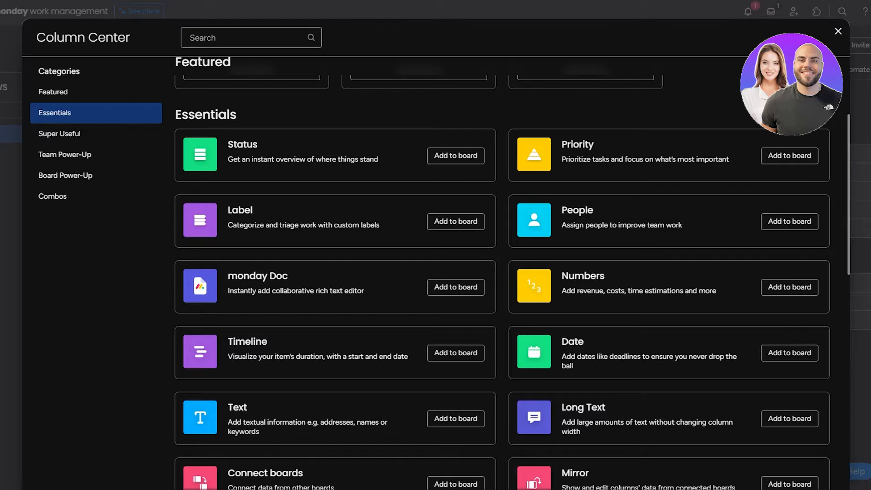
pyautogui.scroll(-2, 191, 222)
pyautogui.scroll(-4, 285, 282)
pyautogui.scroll(2, 292, 233)
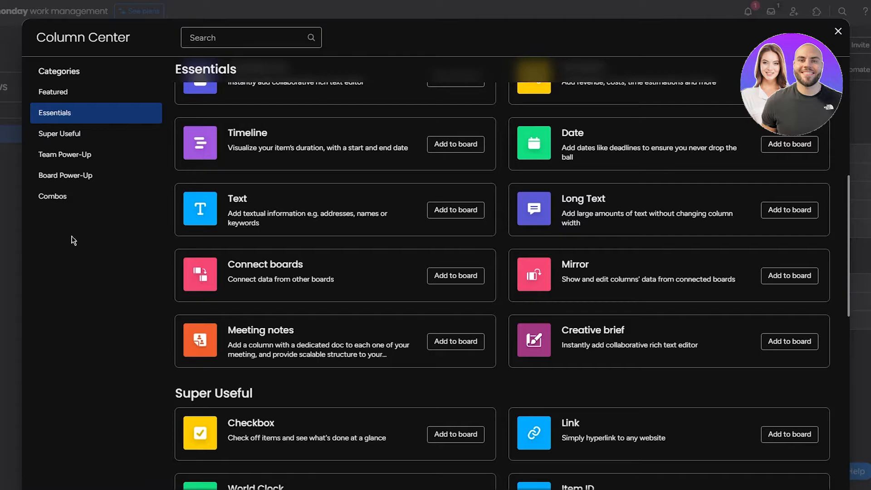
pyautogui.scroll(-6, 181, 185)
pyautogui.scroll(2, 181, 183)
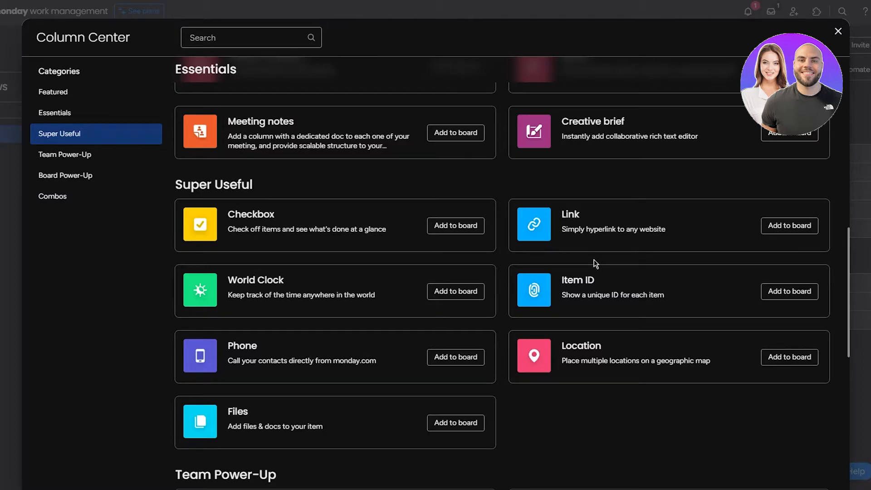
pyautogui.scroll(-3, 181, 277)
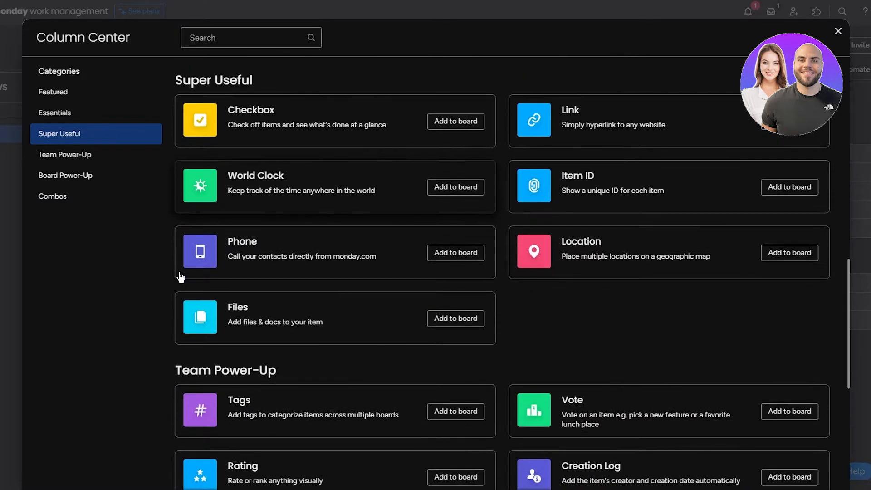
pyautogui.scroll(-2, 168, 273)
pyautogui.scroll(1, 168, 273)
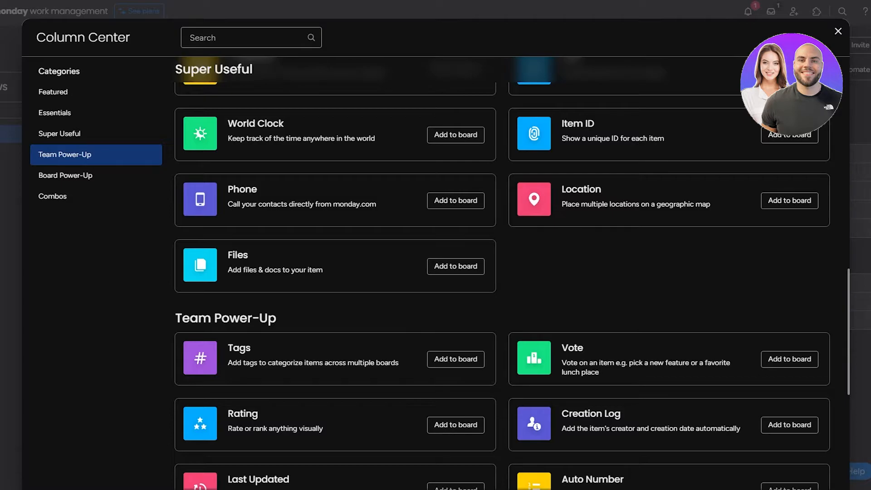
pyautogui.scroll(-5, 542, 312)
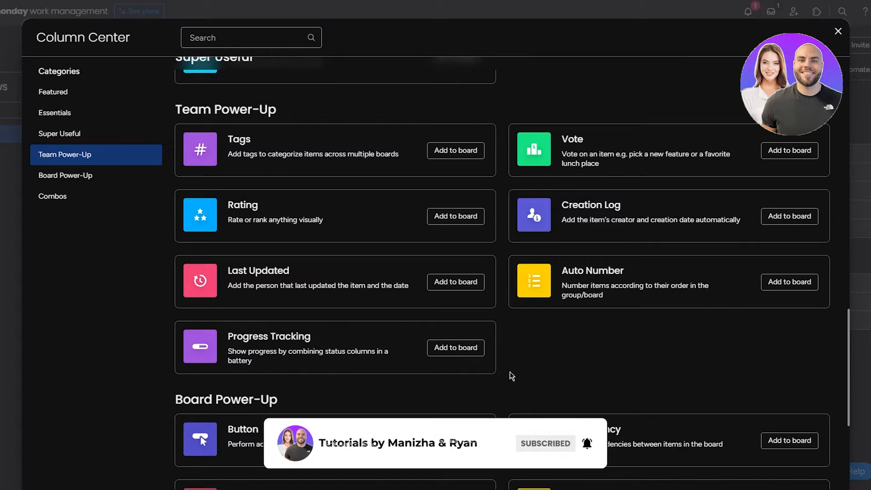
pyautogui.scroll(-6, 162, 330)
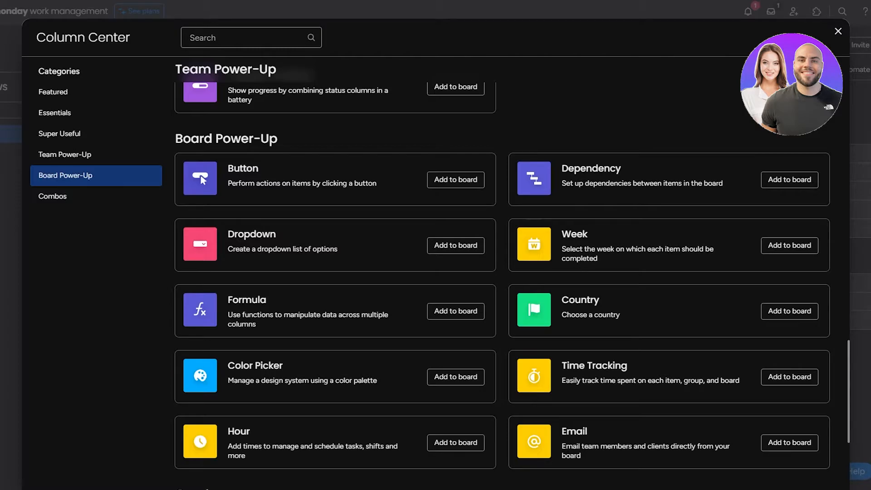
pyautogui.scroll(-5, 148, 257)
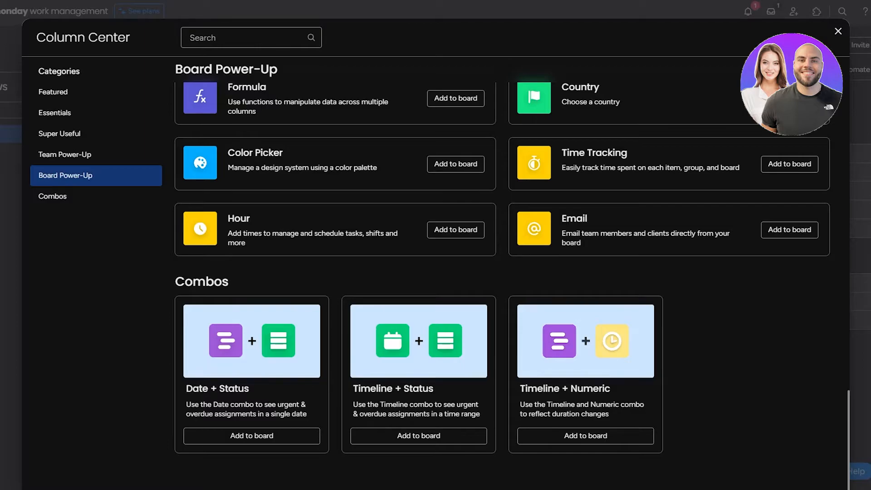
# Step: Close the Column Center and rename the Person column to Members
pyautogui.click(836, 30)
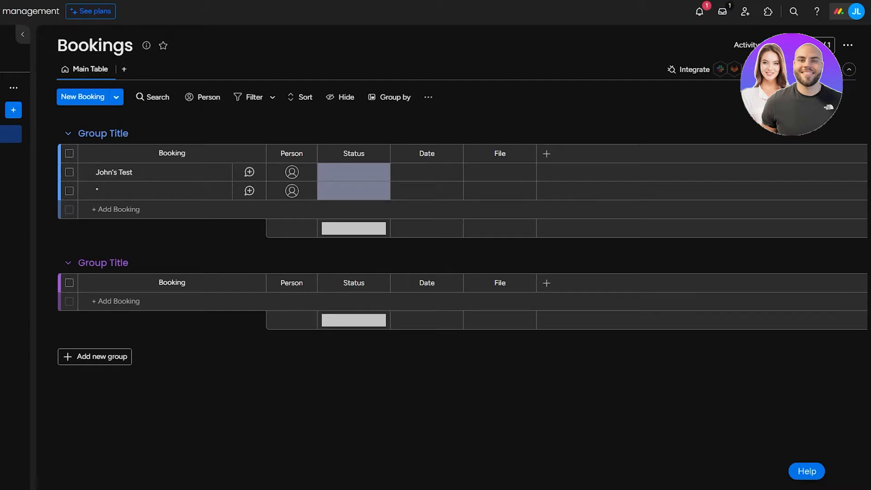
pyautogui.click(548, 154)
pyautogui.click(354, 127)
pyautogui.click(287, 153)
pyautogui.doubleClick(303, 154)
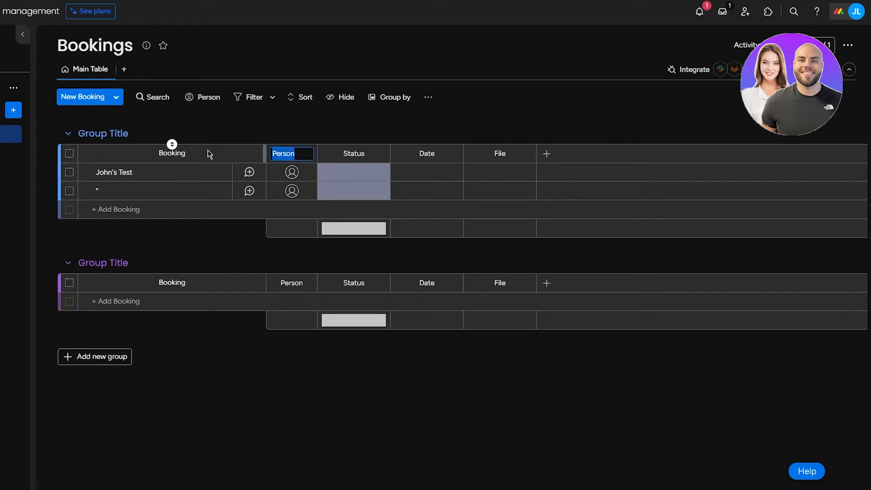
pyautogui.write('Members')
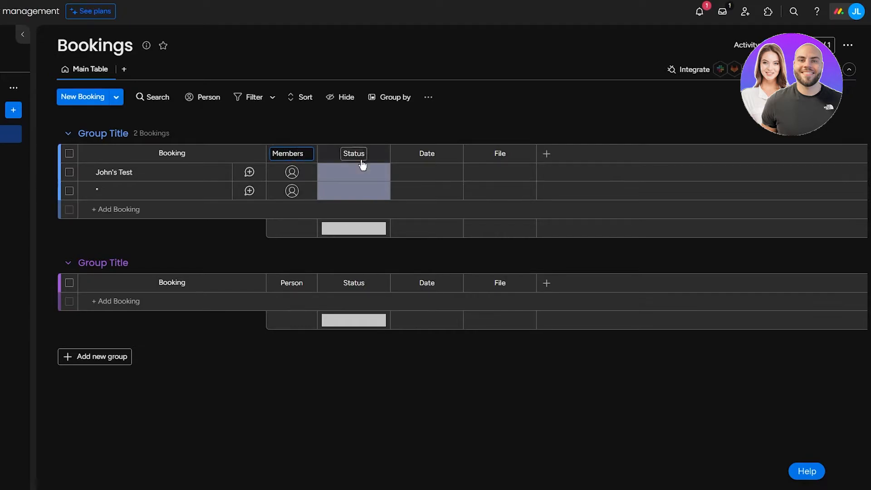
pyautogui.click(355, 150)
# Step: Rename the Status column to Priority and the Date column to Deadline
pyautogui.press('BackSpace')
pyautogui.press('BackSpace')
pyautogui.press('BackSpace')
pyautogui.press('BackSpace')
pyautogui.press('BackSpace')
pyautogui.press('BackSpace')
pyautogui.write('Priority')
pyautogui.press('Return')
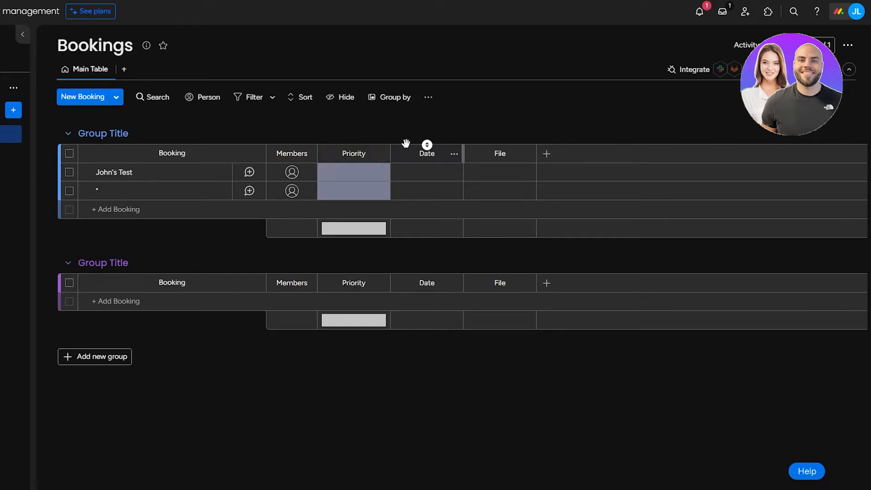
pyautogui.click(430, 156)
pyautogui.press('BackSpace')
pyautogui.press('BackSpace')
pyautogui.press('BackSpace')
pyautogui.press('BackSpace')
pyautogui.write('Time')
pyautogui.press('BackSpace')
pyautogui.press('BackSpace')
pyautogui.press('BackSpace')
pyautogui.write('Deadline')
pyautogui.press('Return')
# Step: Set the test booking's Priority to Stuck and the second booking's to Working on it
pyautogui.click(366, 177)
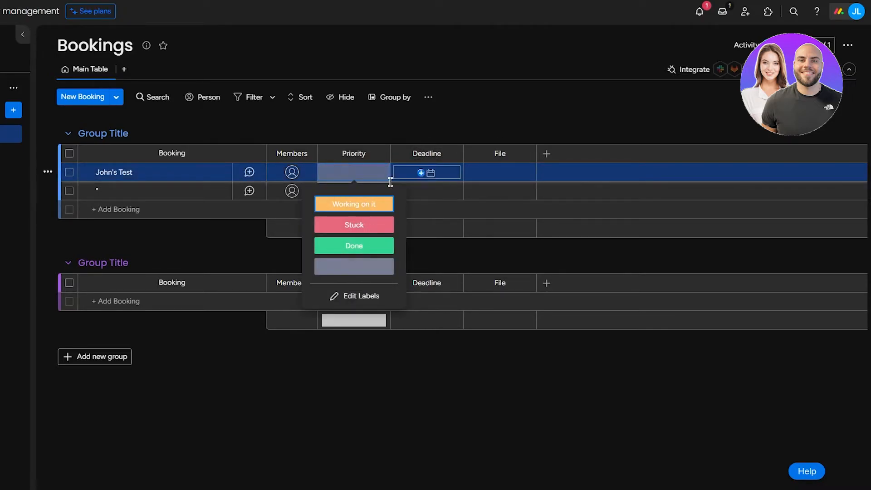
pyautogui.click(351, 227)
pyautogui.click(349, 194)
pyautogui.click(352, 212)
pyautogui.click(356, 191)
pyautogui.click(349, 224)
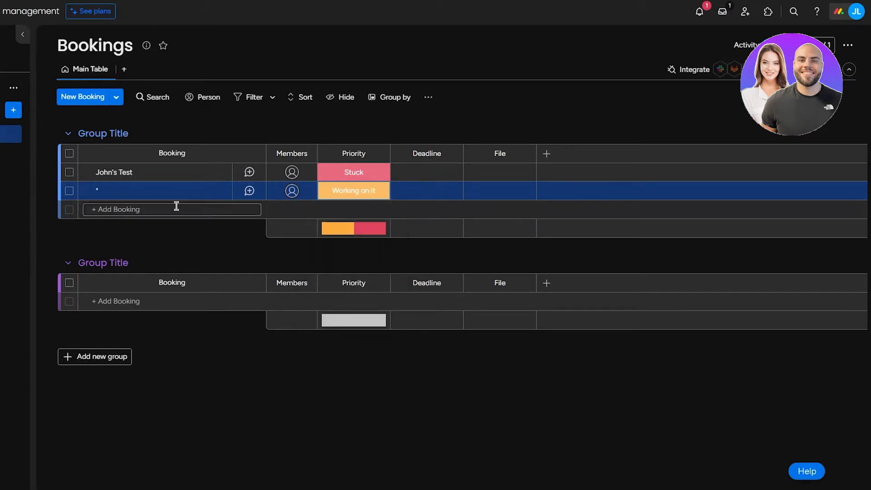
# Step: Add a new booking named 'klhk' and set its Priority to Done
pyautogui.click(137, 210)
pyautogui.write('klhk')
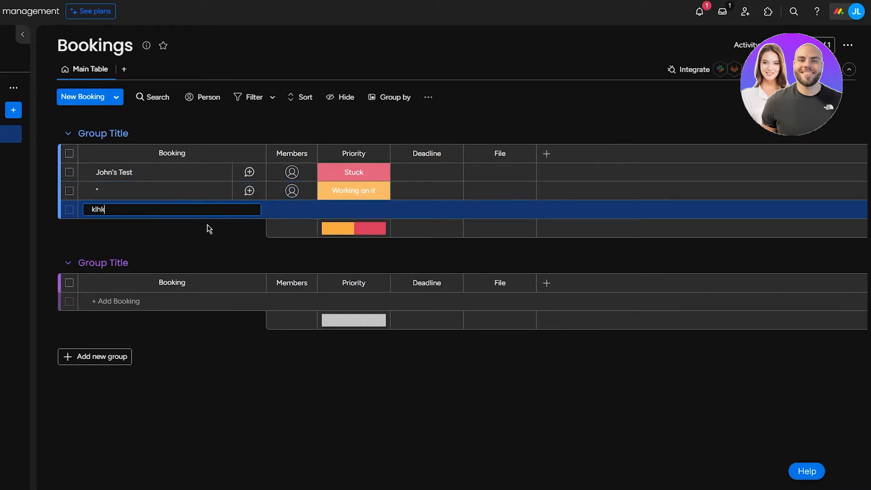
pyautogui.press('Return')
pyautogui.click(342, 216)
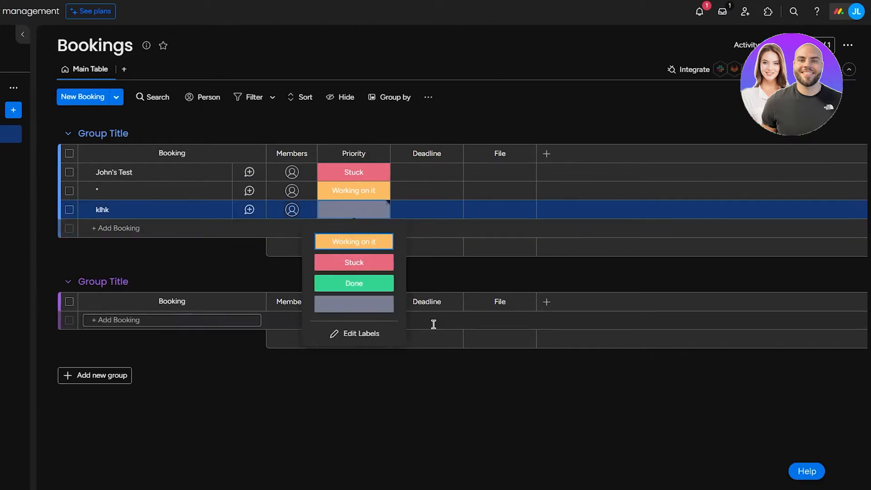
pyautogui.click(354, 281)
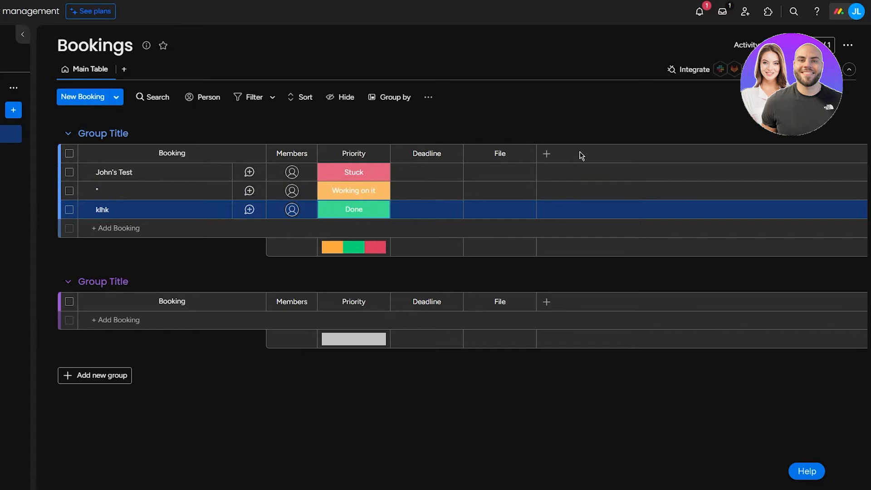
pyautogui.click(362, 206)
pyautogui.click(348, 189)
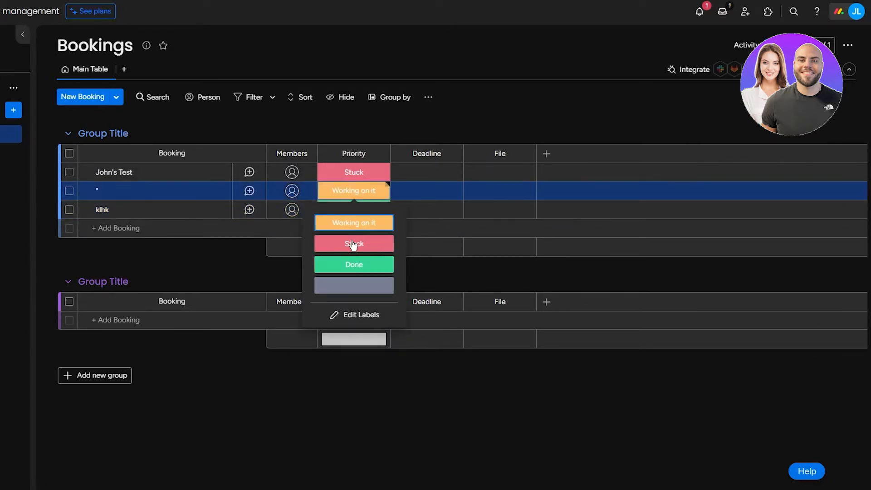
# Step: Create a light pink 'Fully Completed' Priority label and assign it to the second booking
pyautogui.click(353, 316)
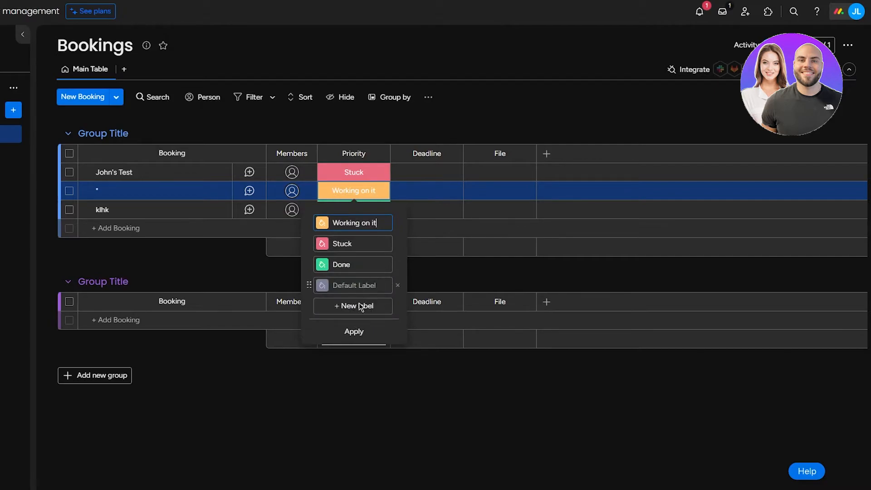
pyautogui.click(352, 309)
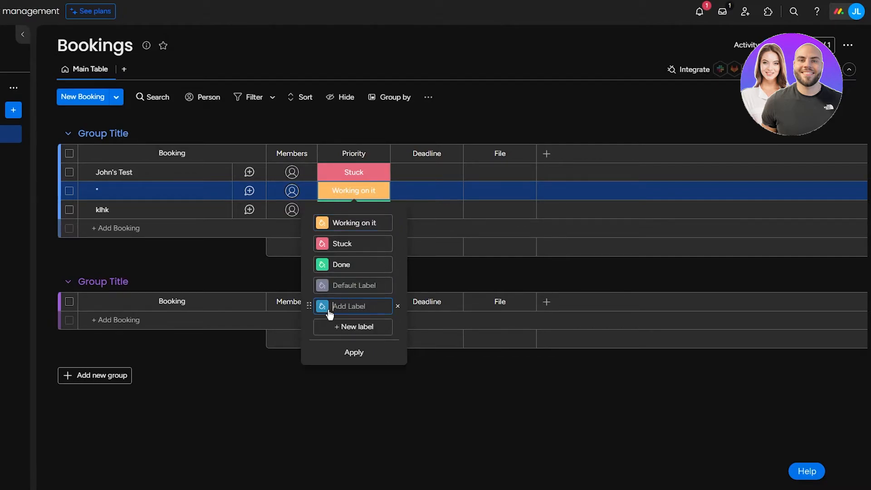
pyautogui.click(323, 308)
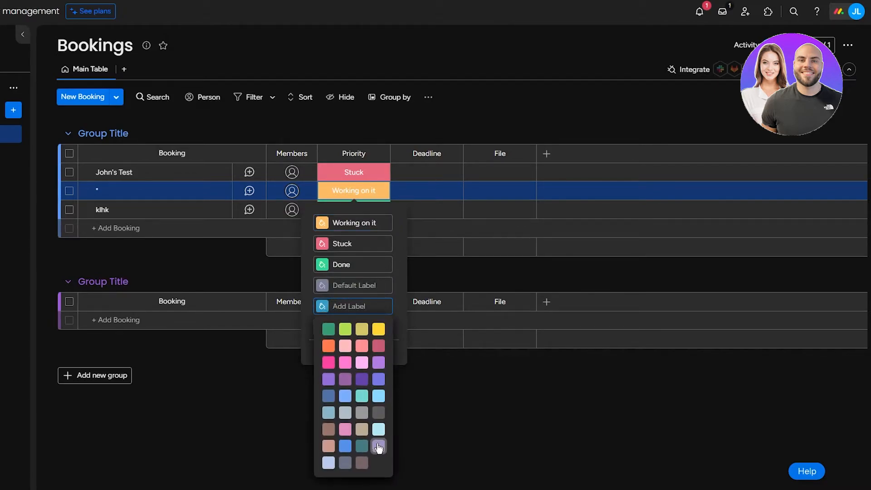
pyautogui.click(362, 363)
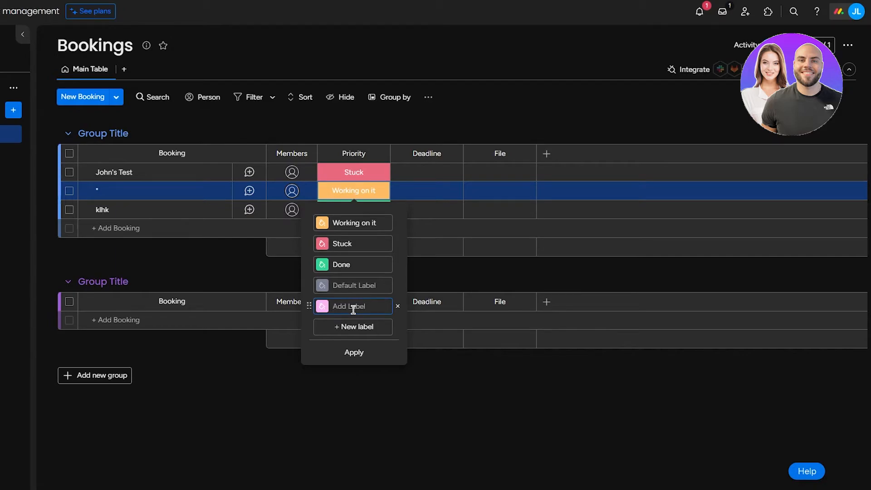
pyautogui.write('Fully Completed')
pyautogui.press('Return')
pyautogui.click(365, 311)
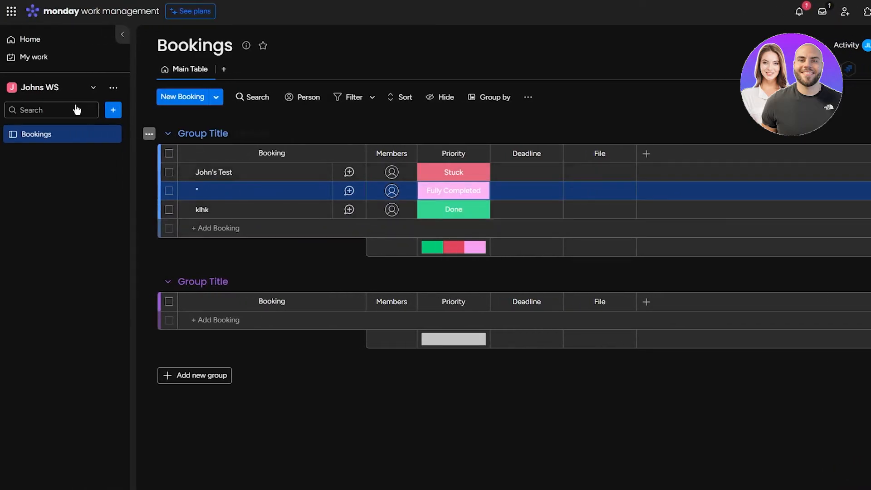
# Step: Create a dashboard with the default name New Dashboard from the sidebar's + menu
pyautogui.click(115, 110)
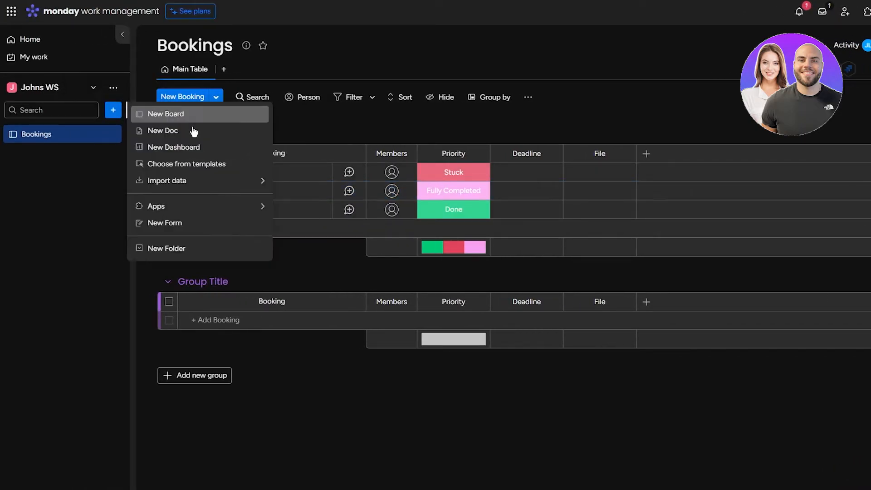
pyautogui.click(189, 147)
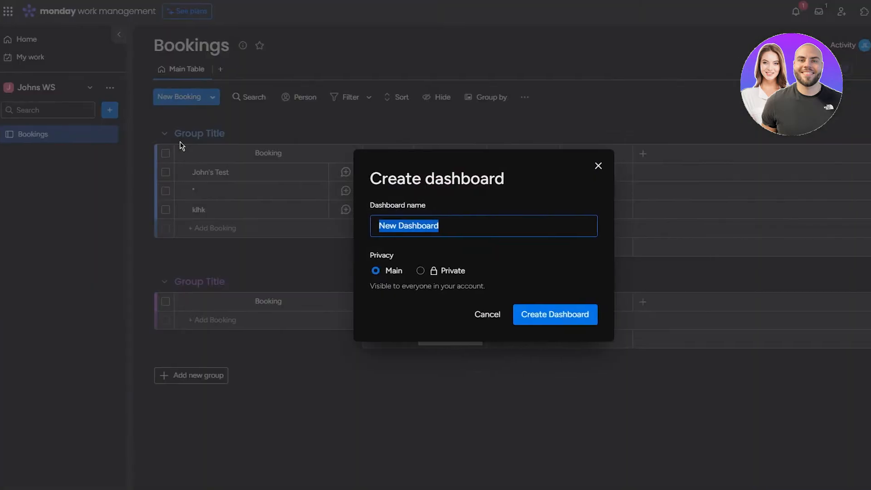
pyautogui.click(488, 313)
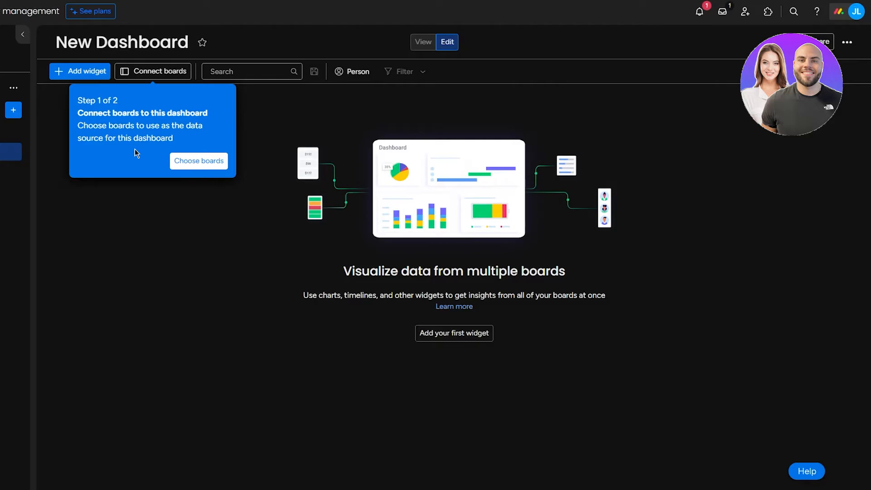
# Step: Connect the Bookings board as the dashboard's data source and bring up the widget choices
pyautogui.click(195, 161)
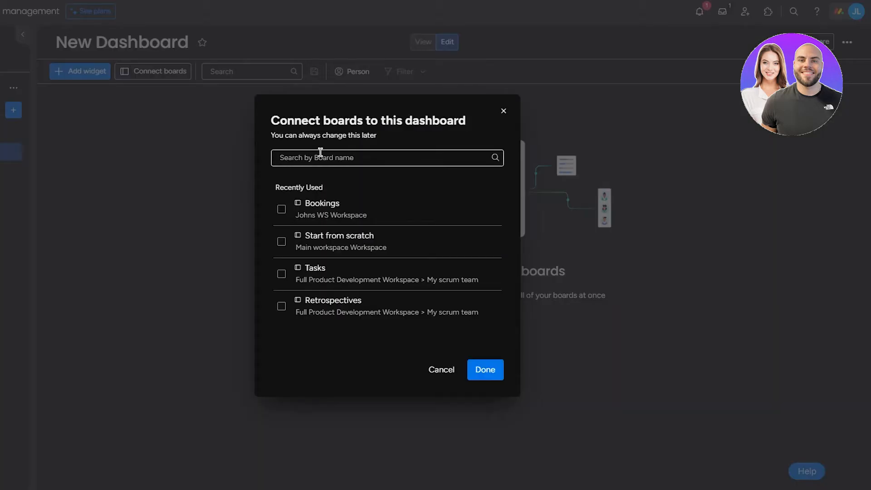
pyautogui.click(357, 215)
pyautogui.click(484, 371)
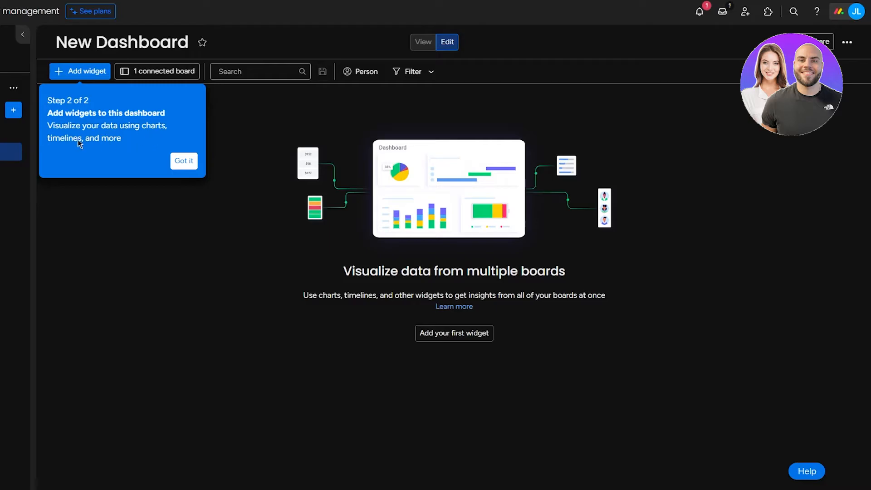
pyautogui.click(193, 161)
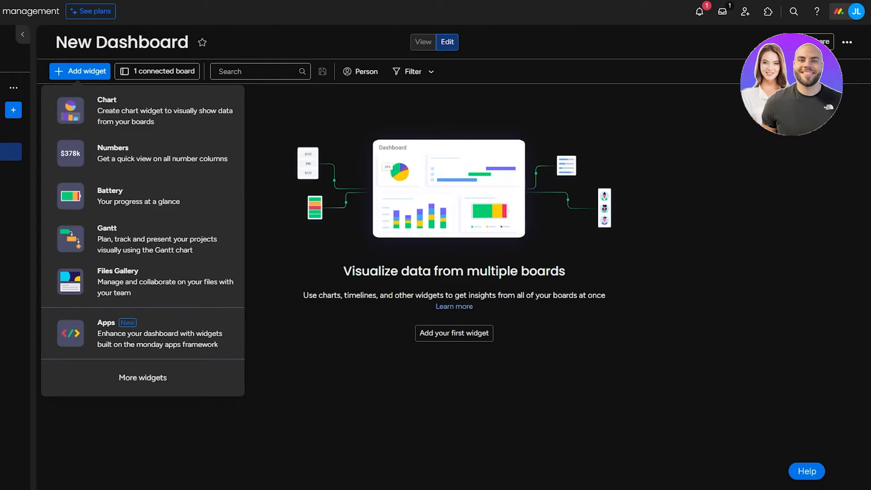
# Step: Add a Numbers widget, enlarge it, and set it to count items
pyautogui.click(136, 148)
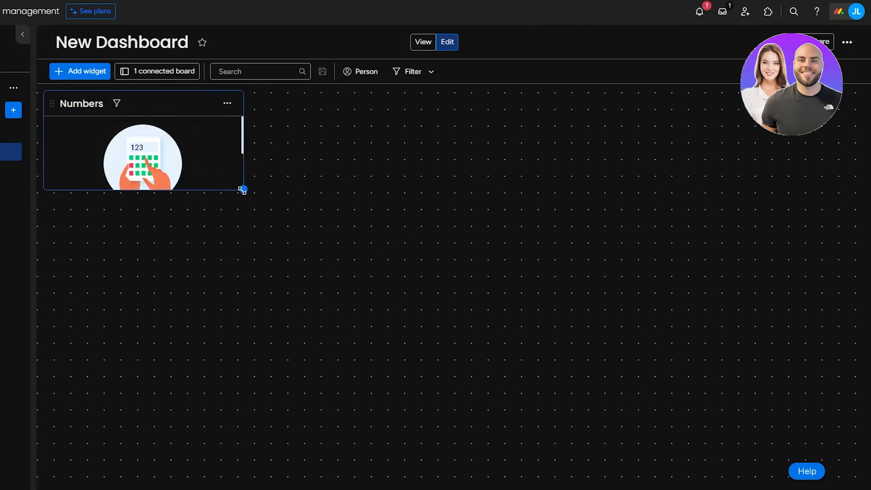
pyautogui.moveTo(241, 187); pyautogui.dragTo(297, 260)
pyautogui.click(294, 104)
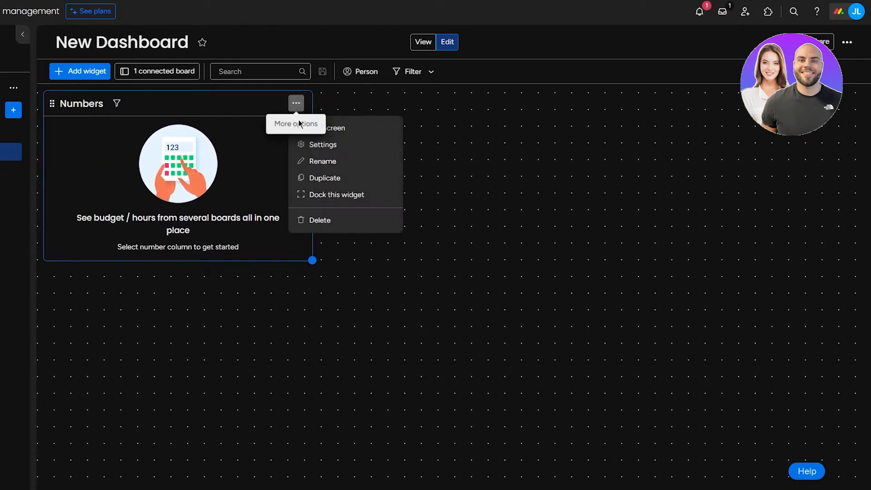
pyautogui.click(323, 144)
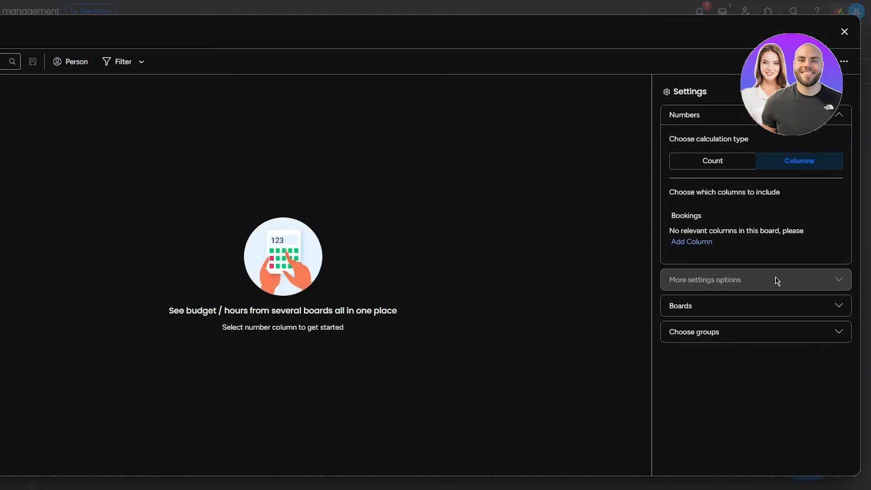
pyautogui.click(727, 165)
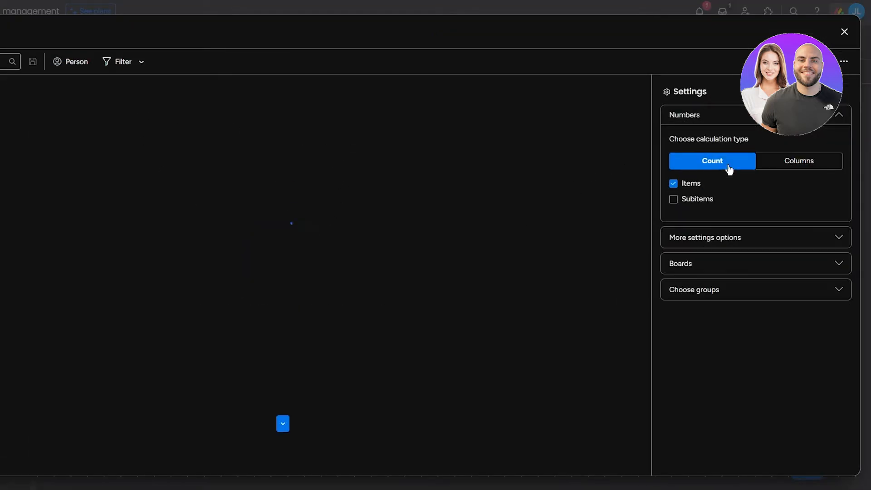
pyautogui.click(282, 426)
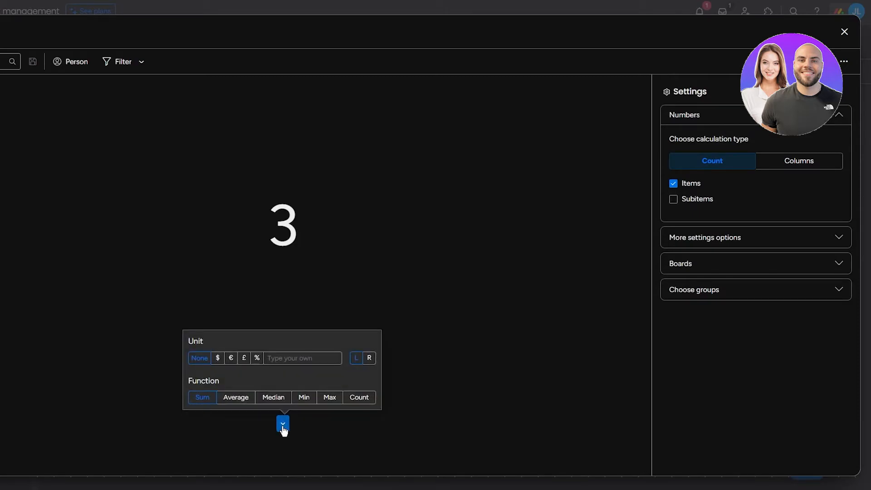
pyautogui.click(562, 233)
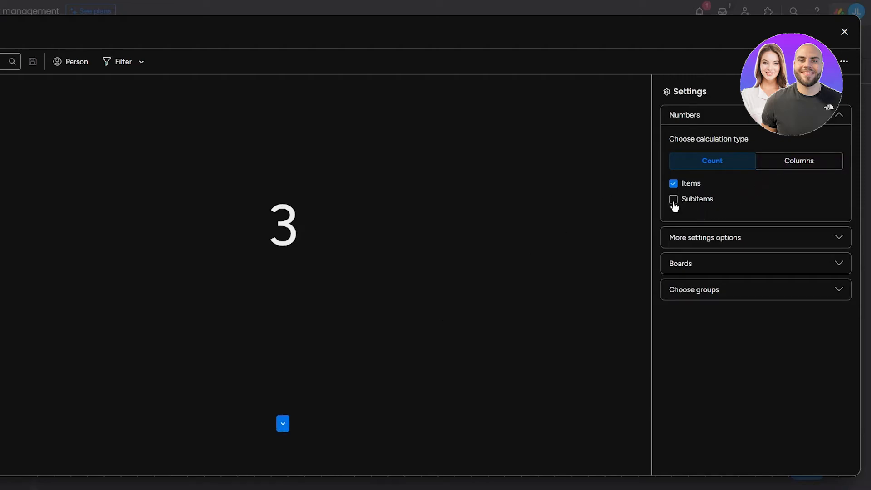
# Step: Compare the Average and Count calculations, keep the function on Sum, and return to the dashboard
pyautogui.click(733, 239)
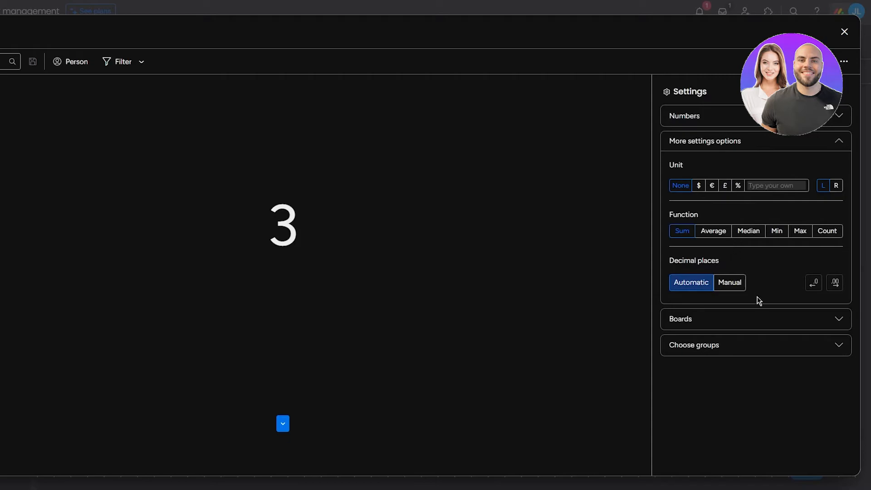
pyautogui.click(790, 146)
pyautogui.click(790, 169)
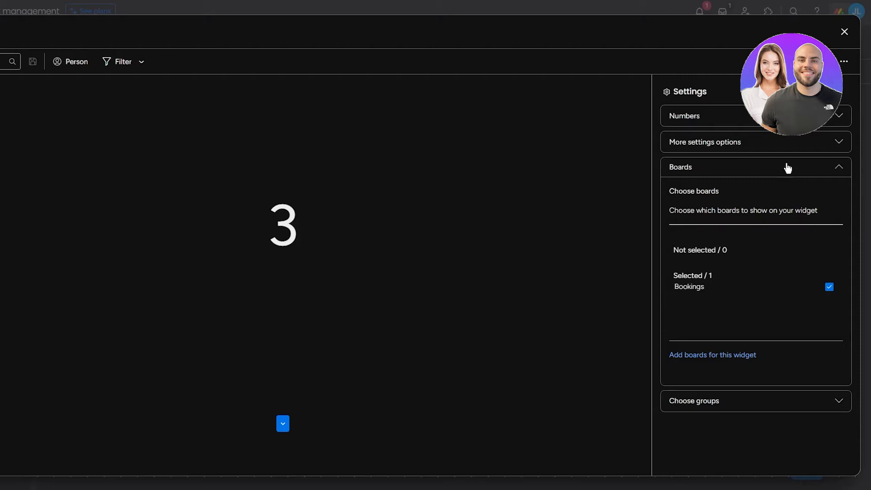
pyautogui.click(788, 167)
pyautogui.click(773, 144)
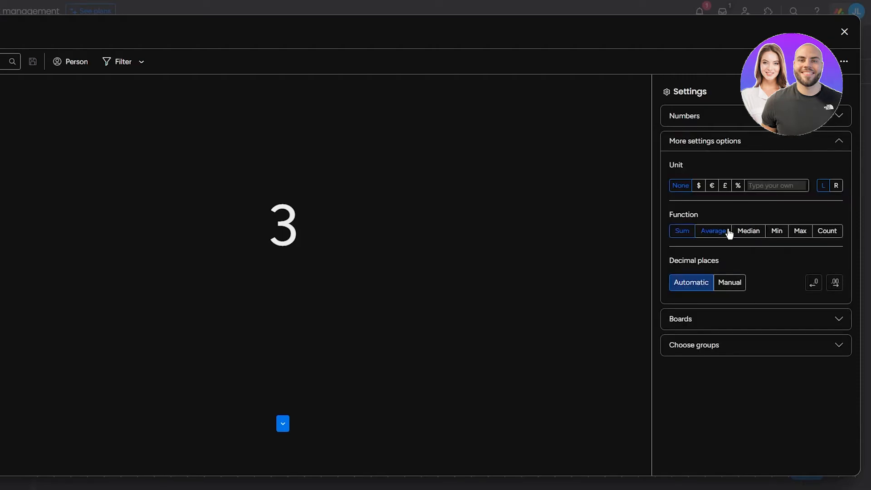
pyautogui.click(714, 236)
pyautogui.click(825, 233)
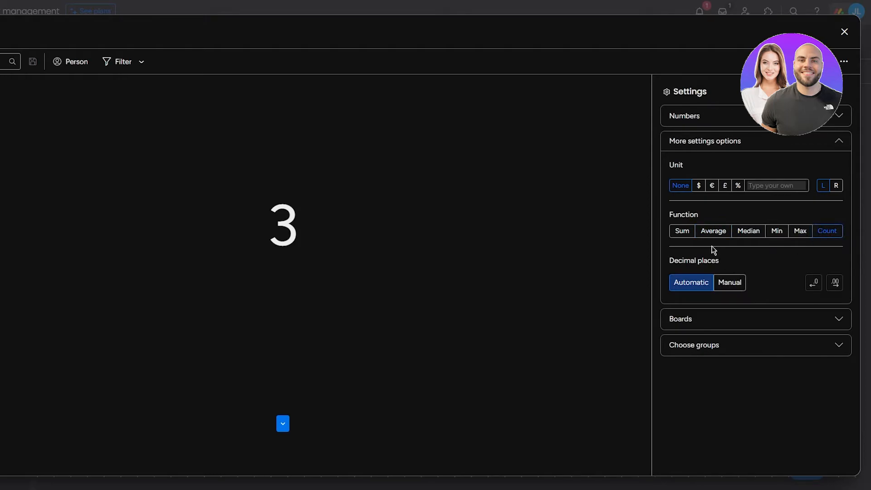
pyautogui.click(689, 233)
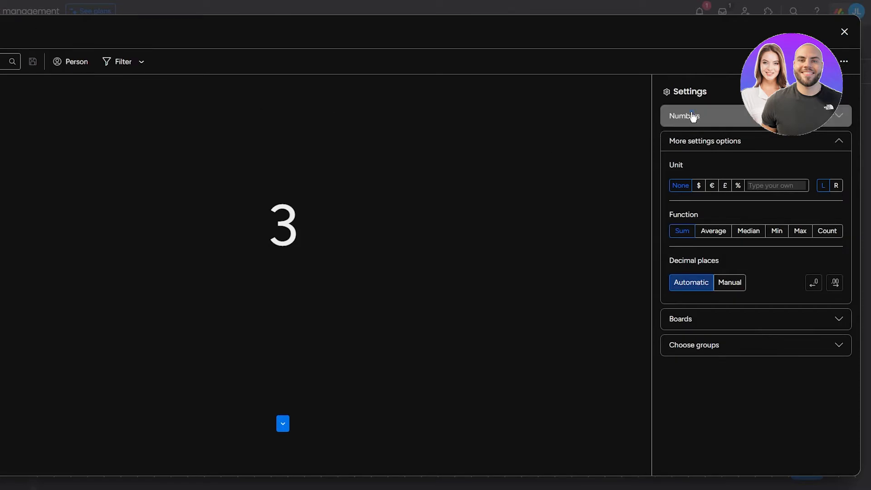
pyautogui.moveTo(690, 115); pyautogui.dragTo(694, 115)
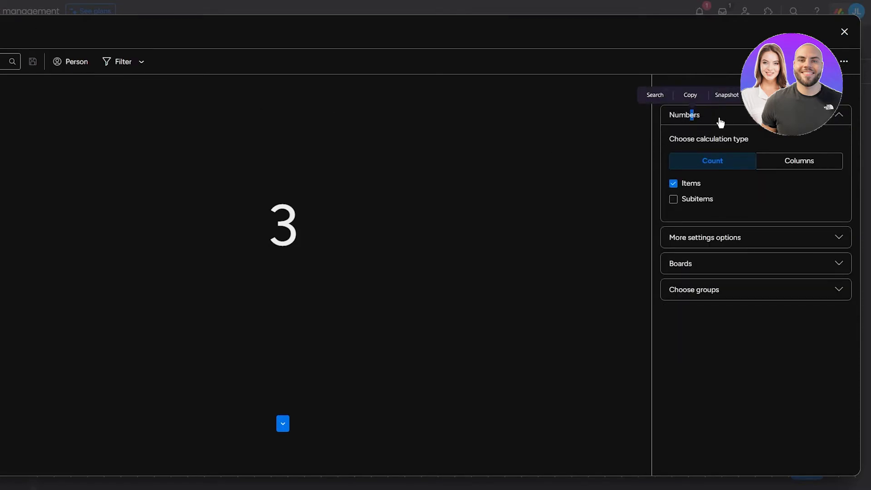
pyautogui.click(126, 65)
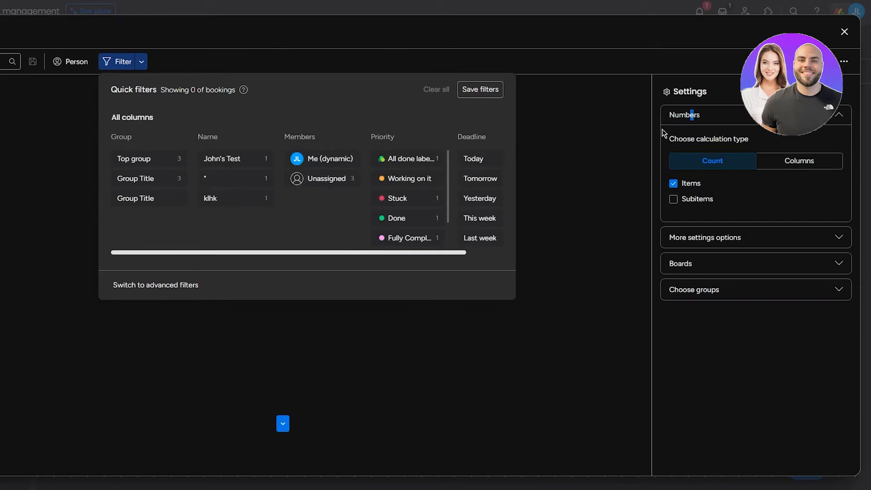
pyautogui.click(844, 31)
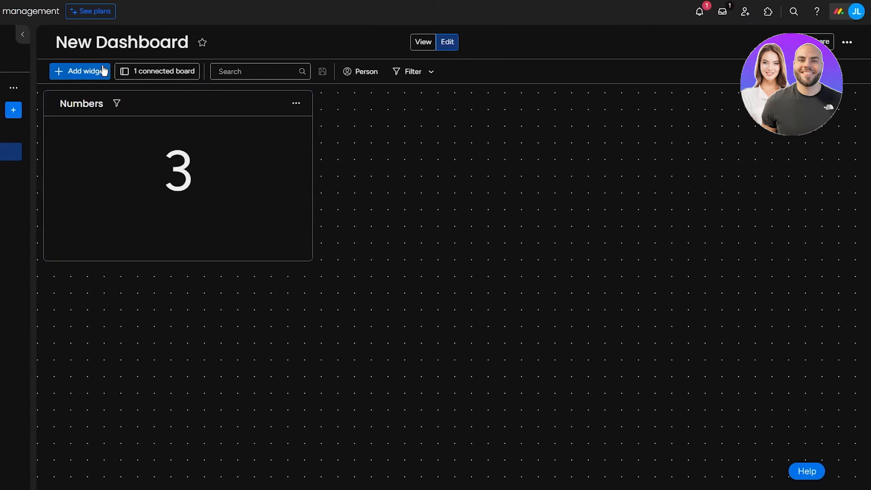
# Step: Add a Chart widget showing one booking each for Done, Stuck and Fully Completed, and enlarge it
pyautogui.click(202, 73)
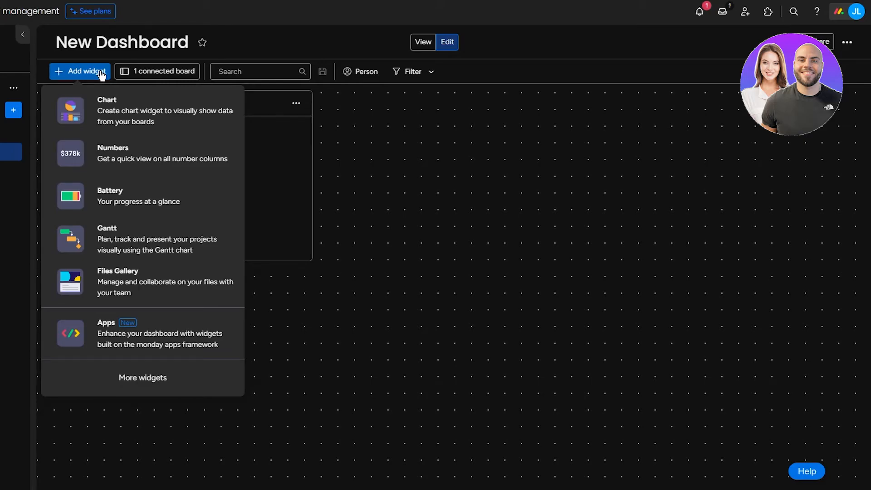
pyautogui.click(145, 110)
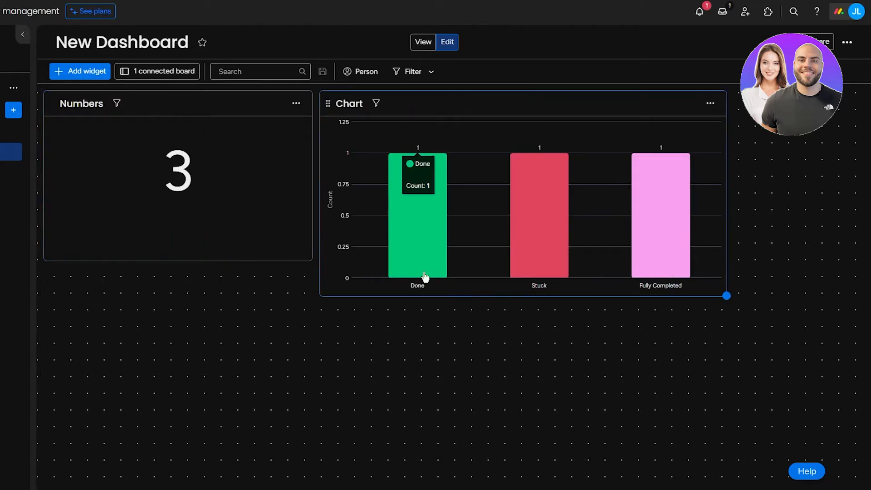
pyautogui.click(377, 104)
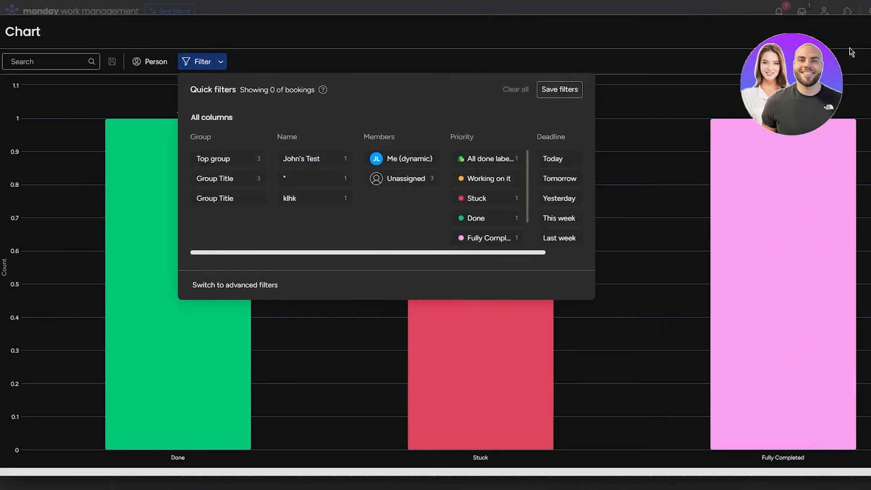
pyautogui.click(870, 32)
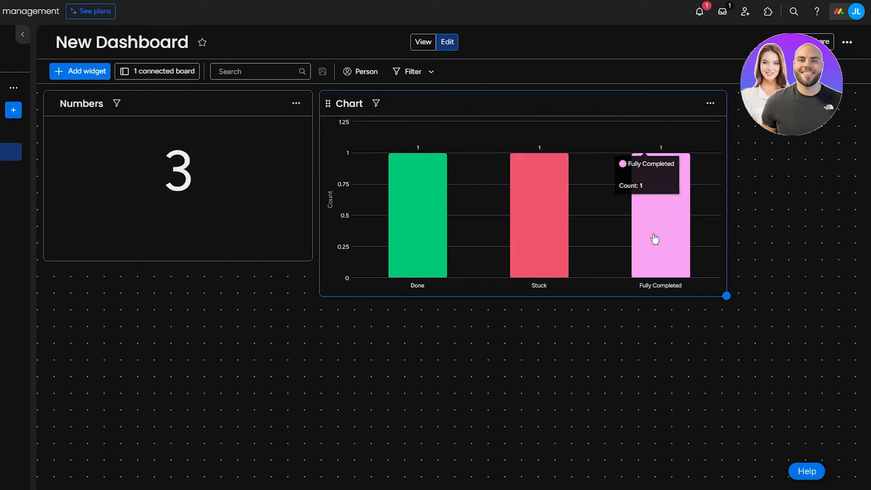
pyautogui.moveTo(726, 296)
pyautogui.mouseDown()
pyautogui.moveTo(860, 326)
pyautogui.moveTo(701, 296)
pyautogui.moveTo(726, 296)
pyautogui.mouseUp()
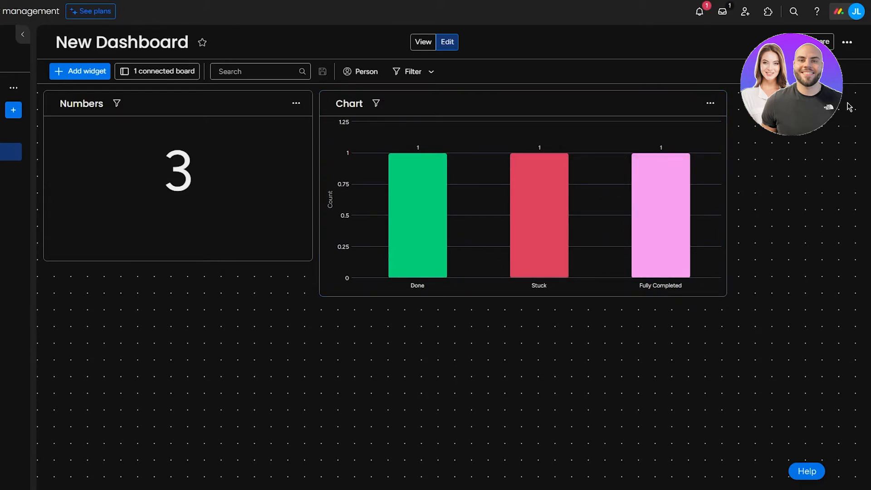
# Step: Present the dashboard full screen, then exit the presentation
pyautogui.click(847, 42)
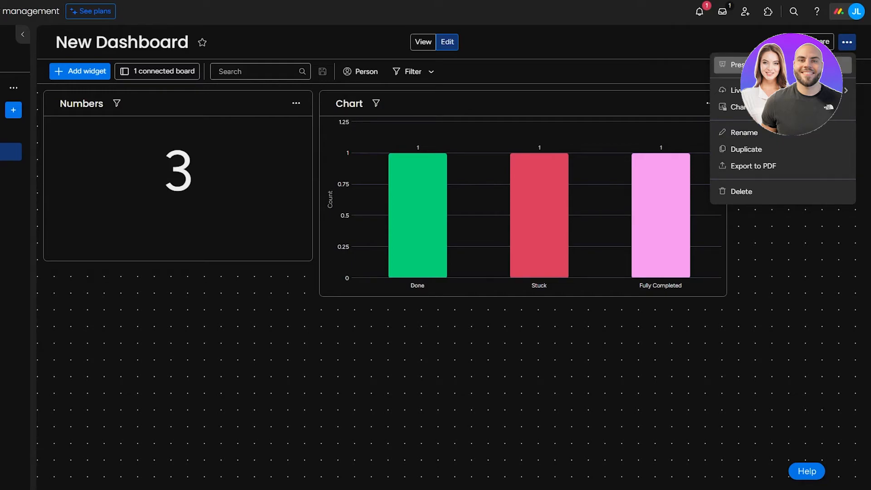
pyautogui.click(738, 64)
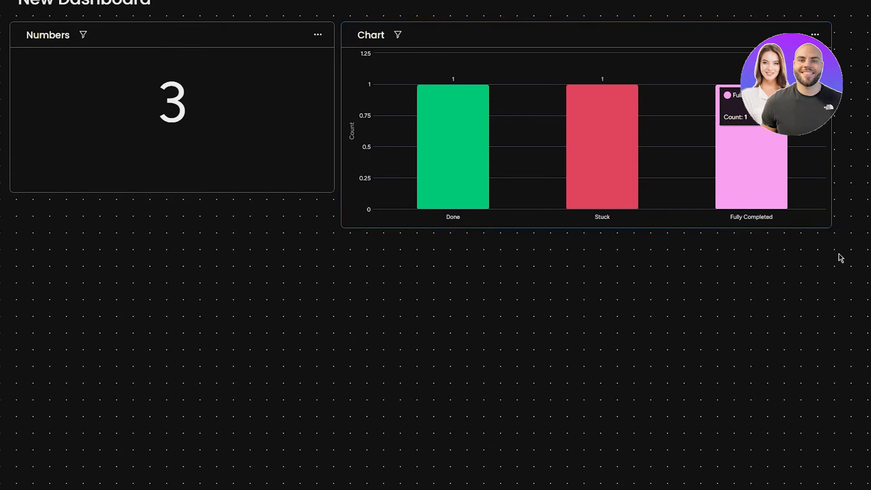
pyautogui.press('Escape')
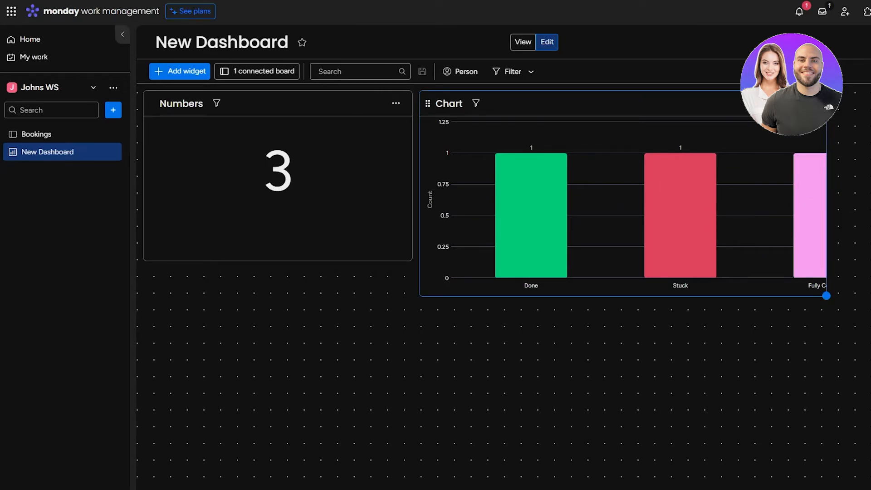
# Step: Try the Pie, Bar, Line, Stacked Bar and Bubbles chart types, then settle on Donut at 33.3% each
pyautogui.click(811, 103)
pyautogui.click(811, 141)
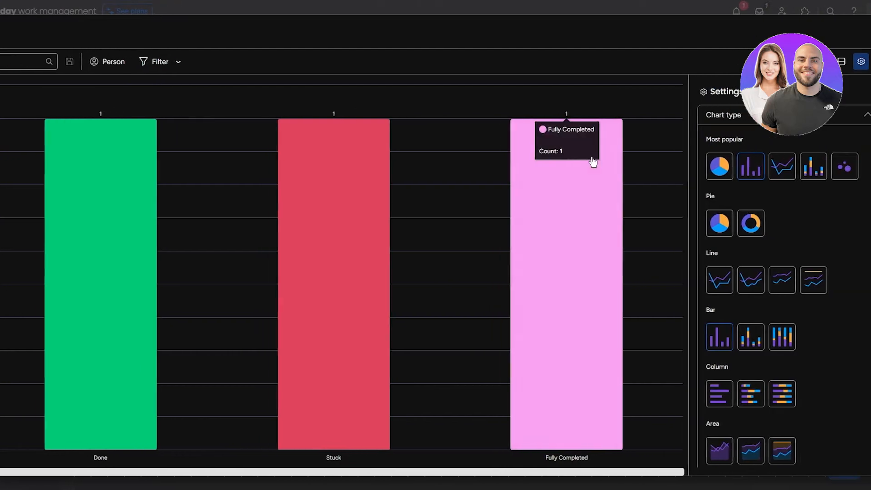
pyautogui.click(698, 165)
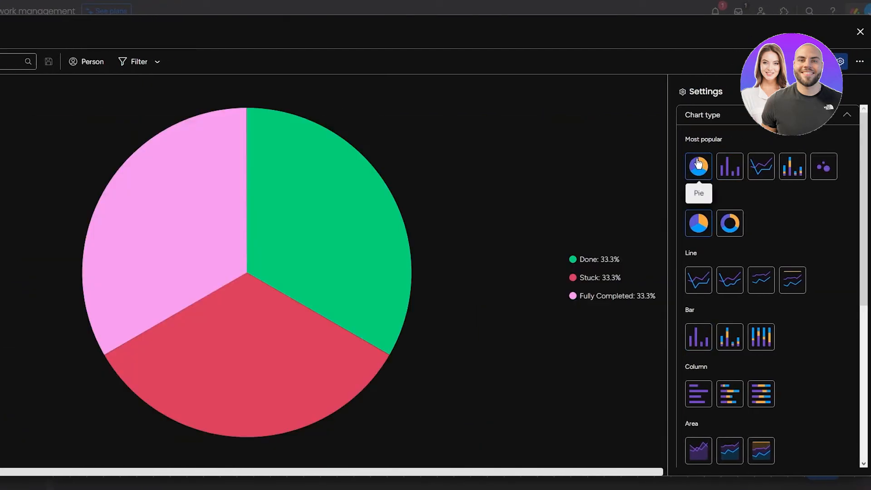
pyautogui.click(734, 170)
pyautogui.click(759, 171)
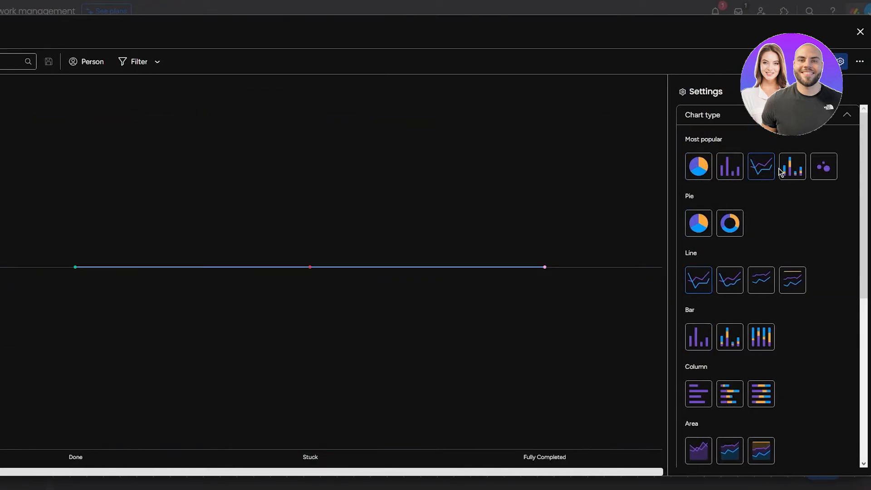
pyautogui.moveTo(522, 275); pyautogui.dragTo(154, 272)
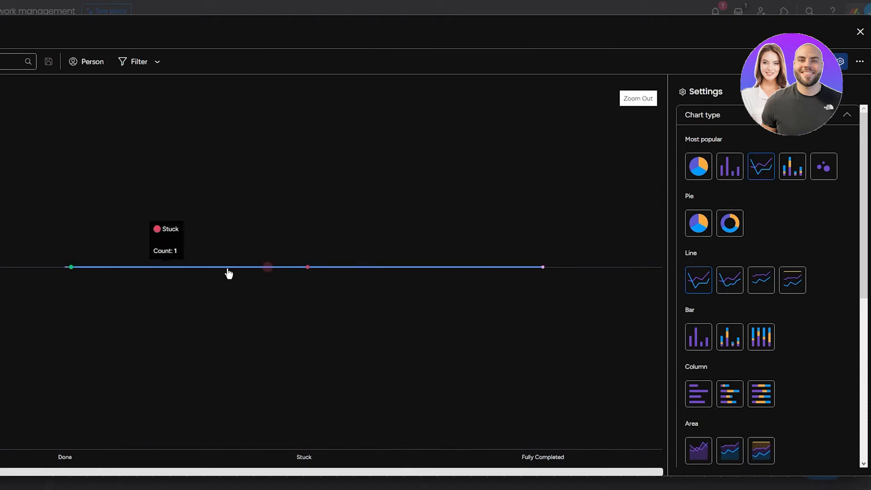
pyautogui.click(799, 172)
pyautogui.click(818, 172)
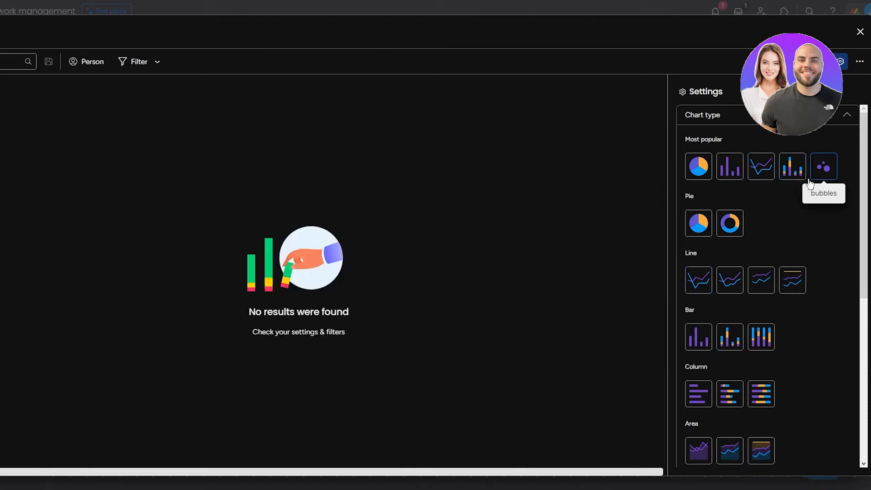
pyautogui.click(736, 224)
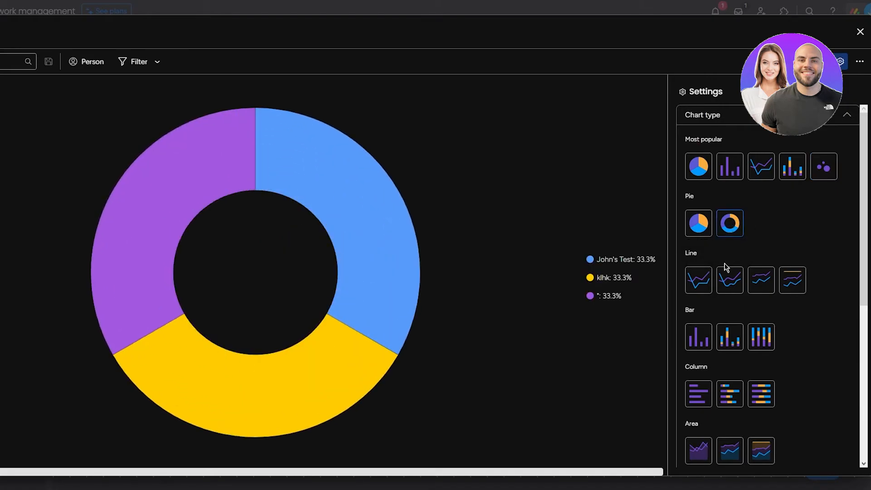
# Step: Close the chart settings and shrink the donut Chart widget to sit beside Numbers
pyautogui.click(859, 38)
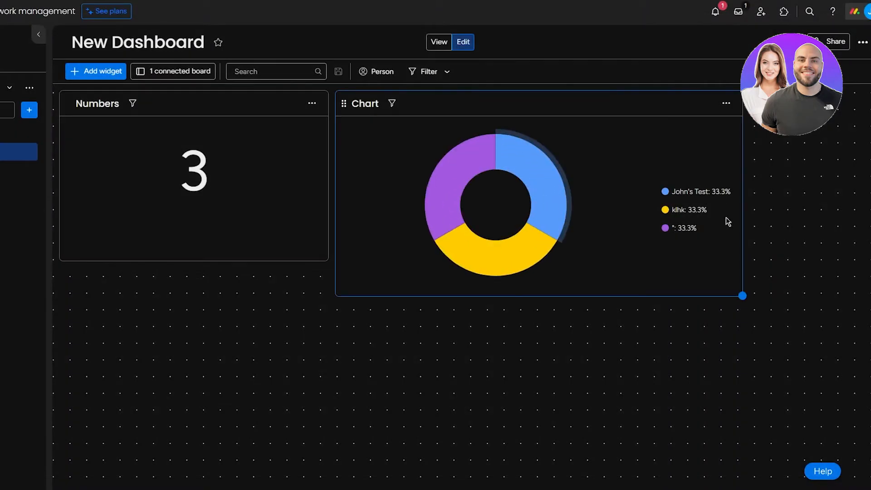
pyautogui.moveTo(748, 293); pyautogui.dragTo(658, 267)
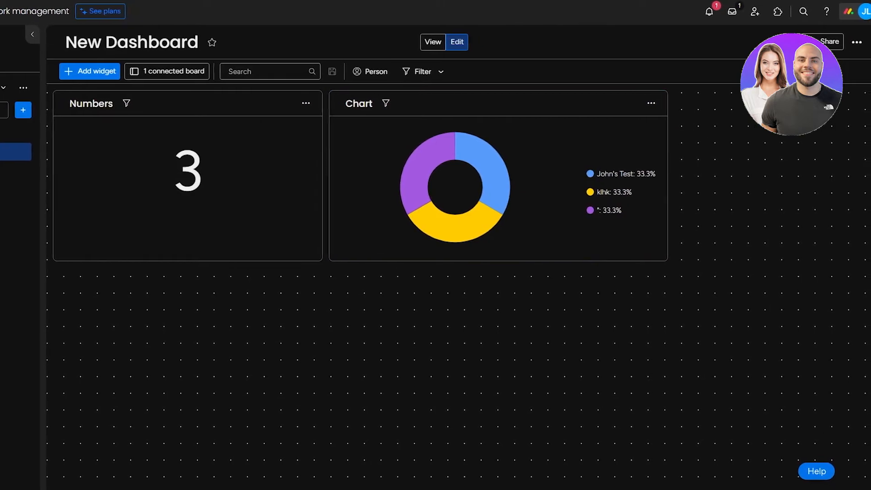
# Step: Add a Battery widget reading 33.3% Done and drag its lower edge down to make it taller
pyautogui.click(77, 75)
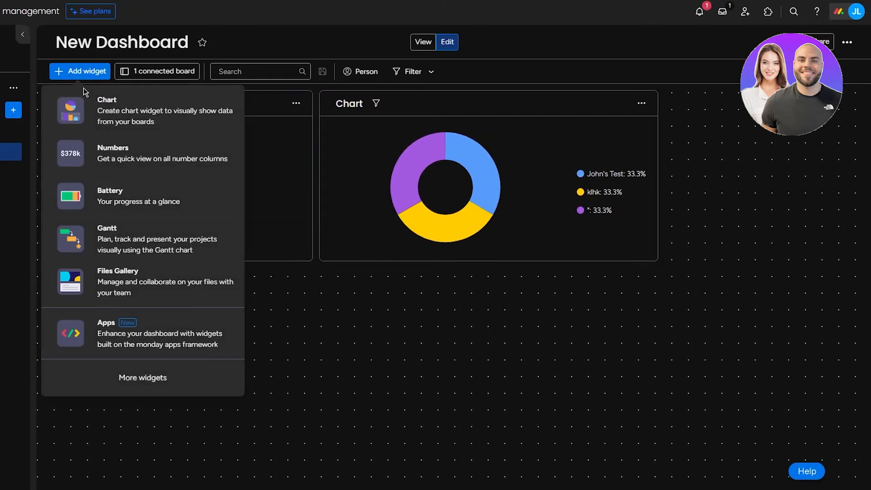
pyautogui.click(114, 182)
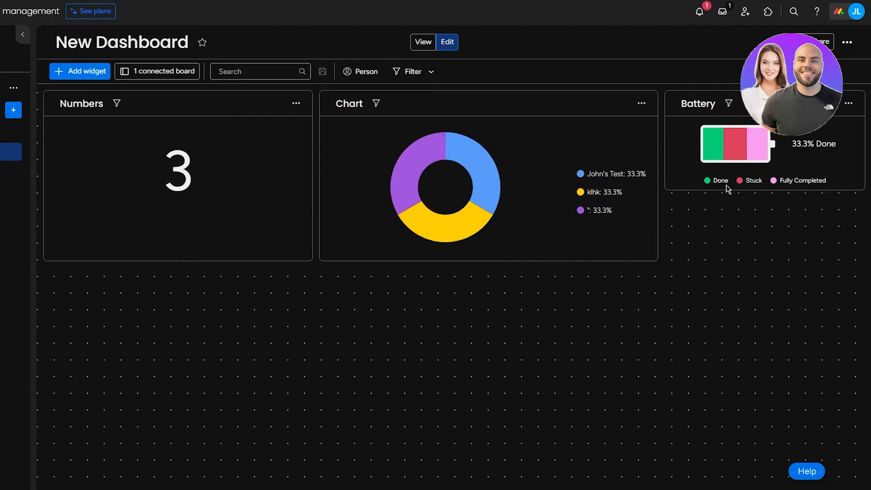
pyautogui.moveTo(714, 158)
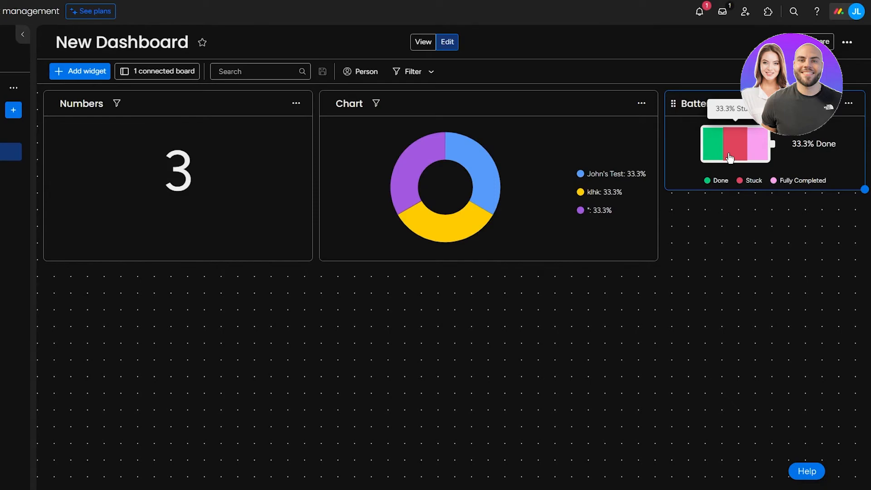
pyautogui.moveTo(759, 158)
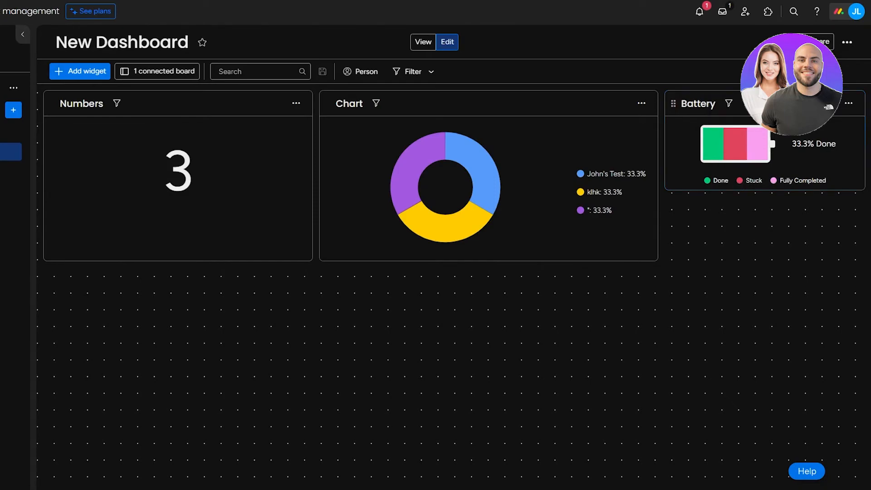
pyautogui.moveTo(864, 189); pyautogui.dragTo(867, 218)
pyautogui.click(849, 103)
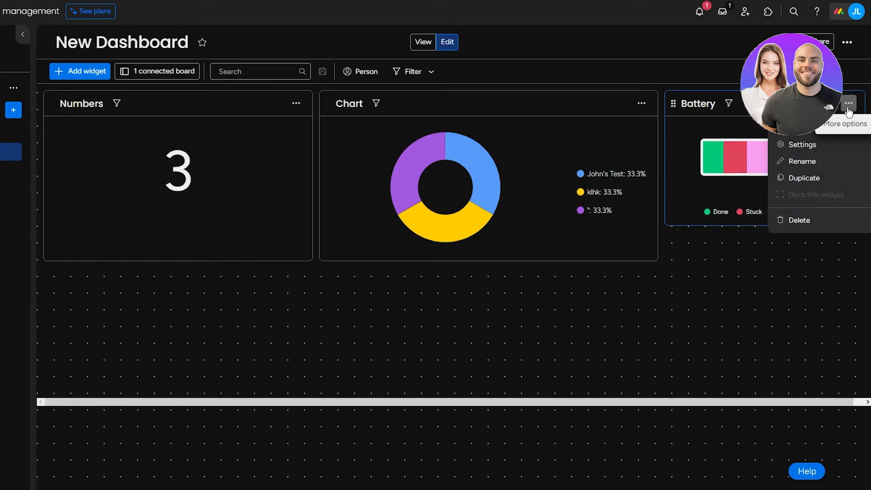
pyautogui.click(825, 150)
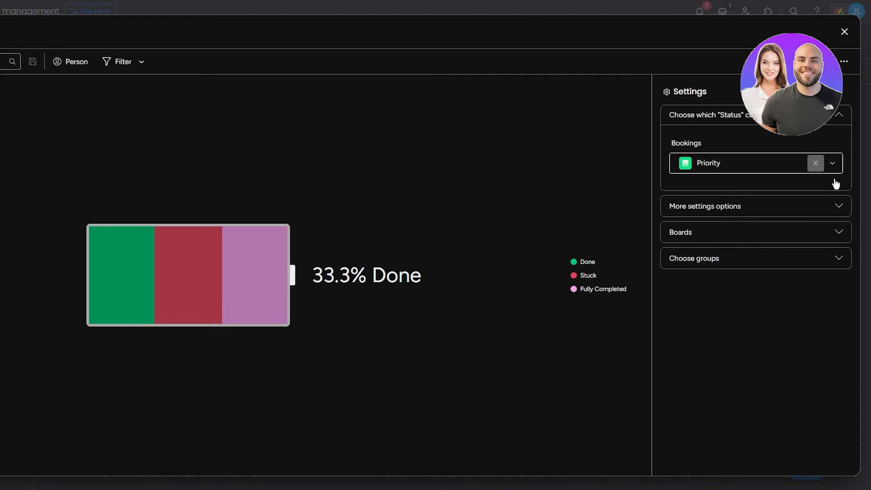
pyautogui.click(844, 31)
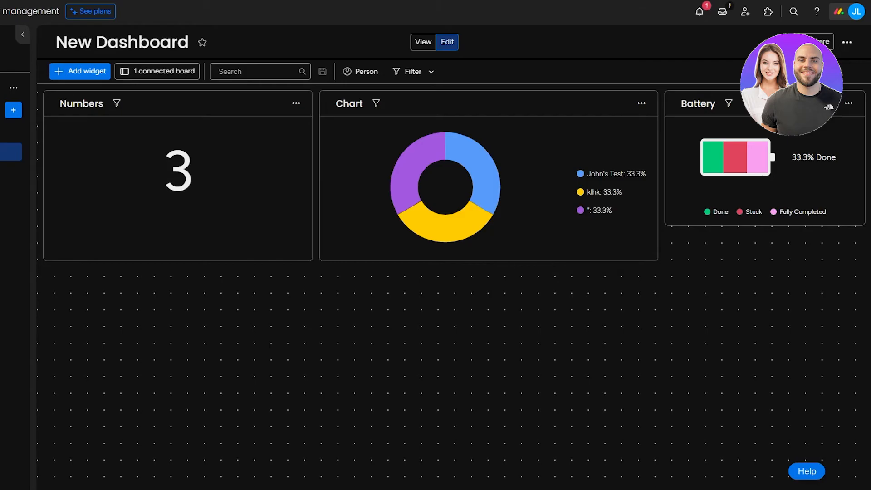
# Step: Expand the sidebar, go to Home, and open the Bookings board from the workspace list
pyautogui.click(22, 34)
pyautogui.click(69, 40)
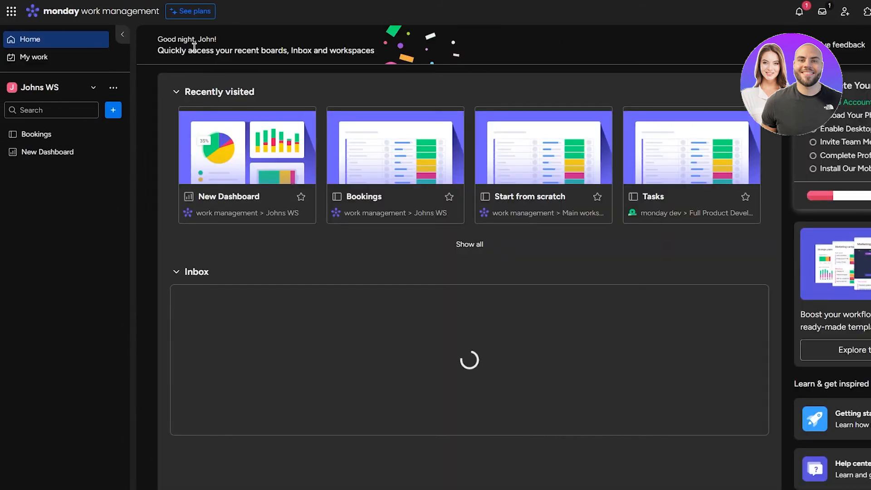
pyautogui.click(35, 134)
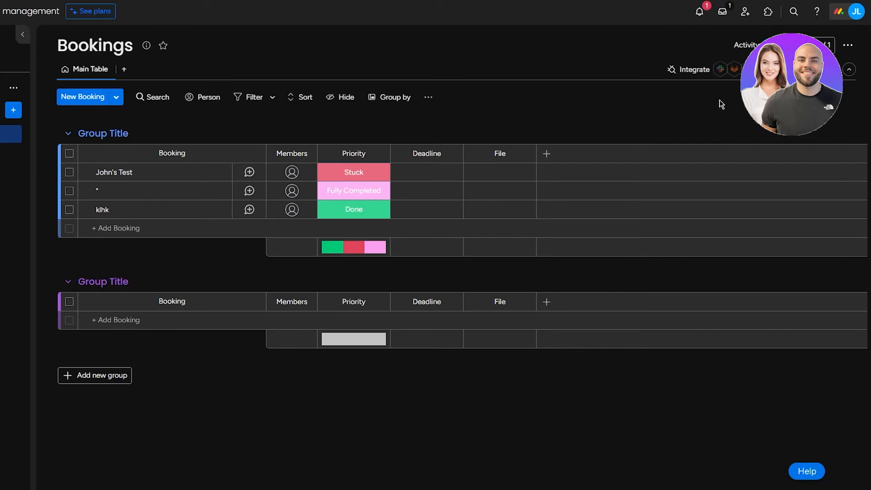
pyautogui.click(671, 70)
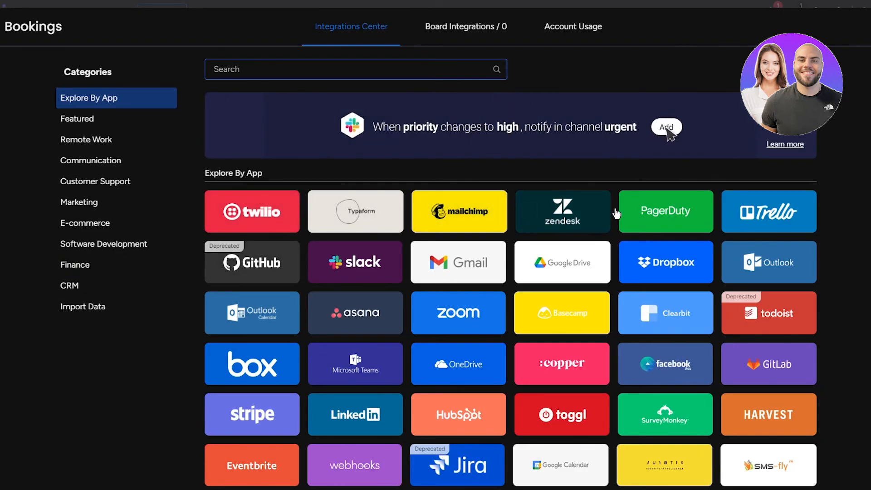
pyautogui.scroll(-10, 826, 272)
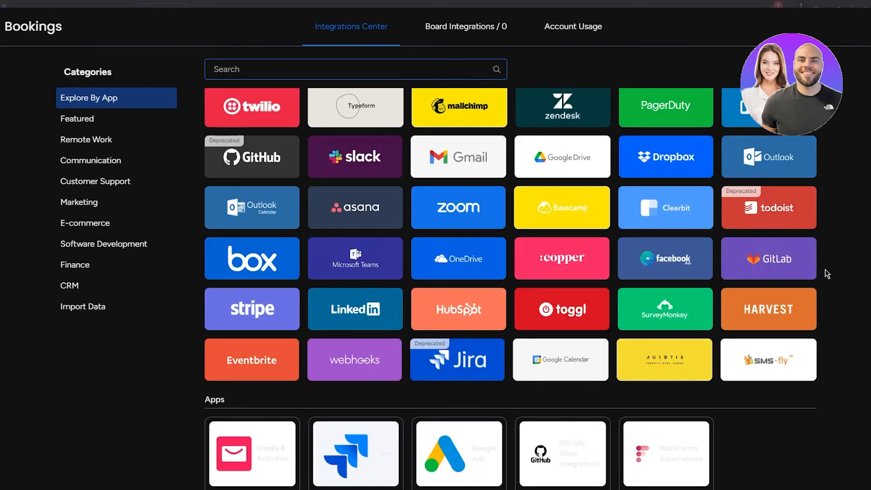
pyautogui.scroll(6, 827, 272)
pyautogui.scroll(5, 826, 314)
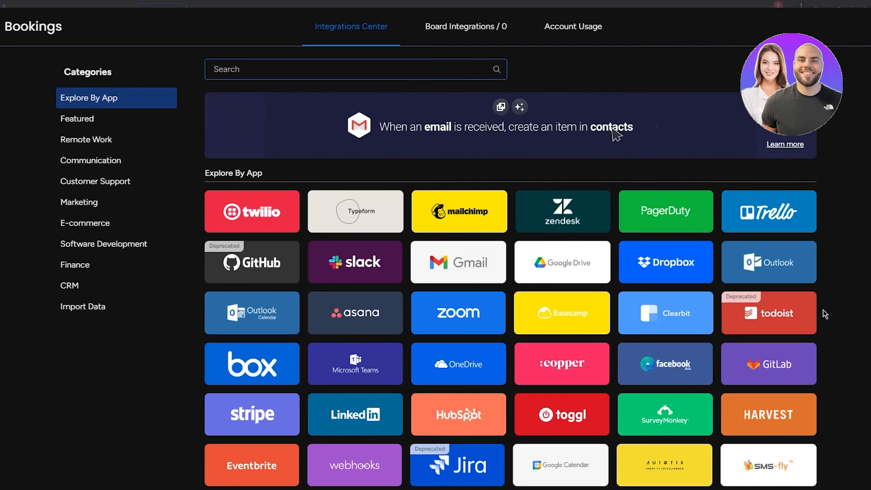
pyautogui.scroll(-5, 665, 272)
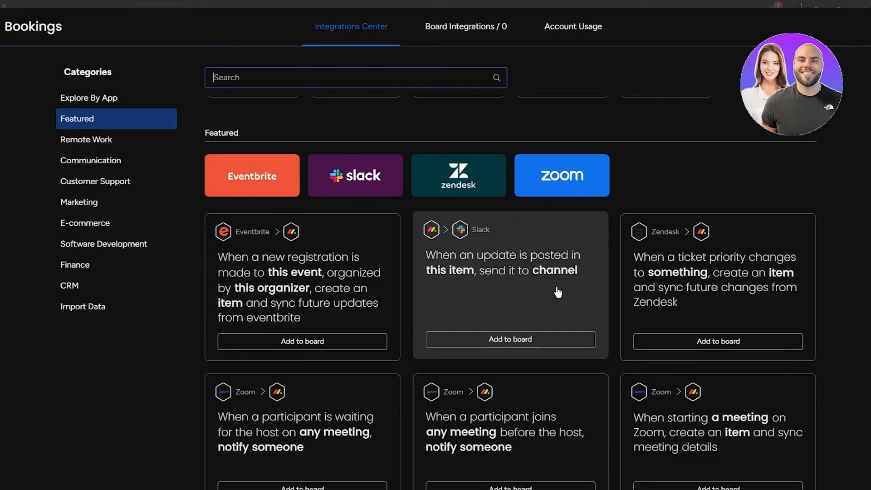
pyautogui.scroll(-3, 497, 285)
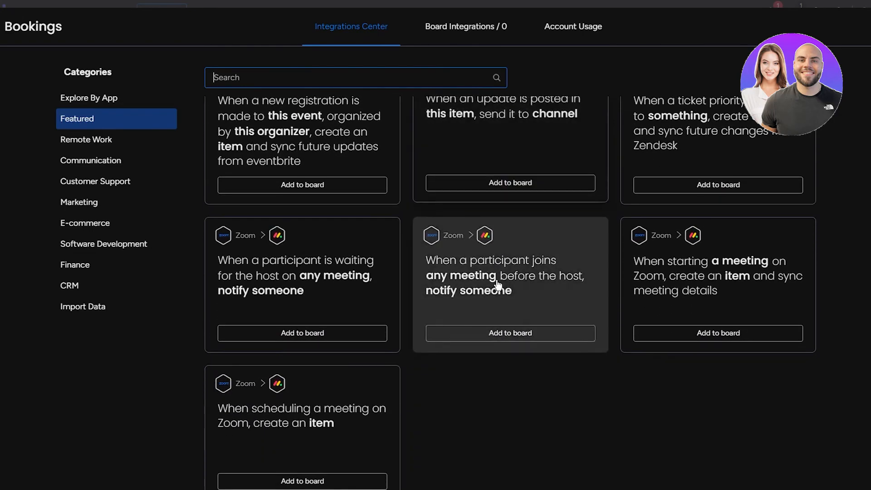
pyautogui.scroll(-5, 498, 284)
pyautogui.scroll(-4, 358, 247)
pyautogui.scroll(10, 290, 261)
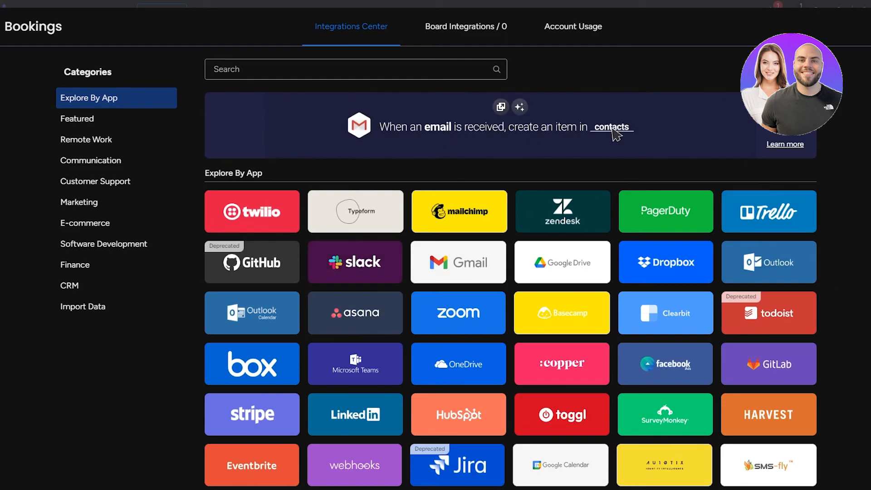
pyautogui.scroll(-2, 612, 369)
pyautogui.scroll(-4, 613, 369)
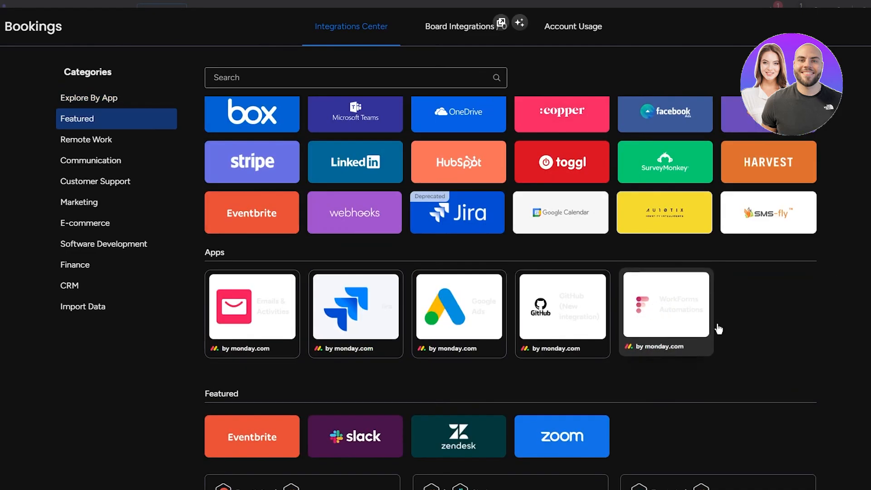
pyautogui.press('Escape')
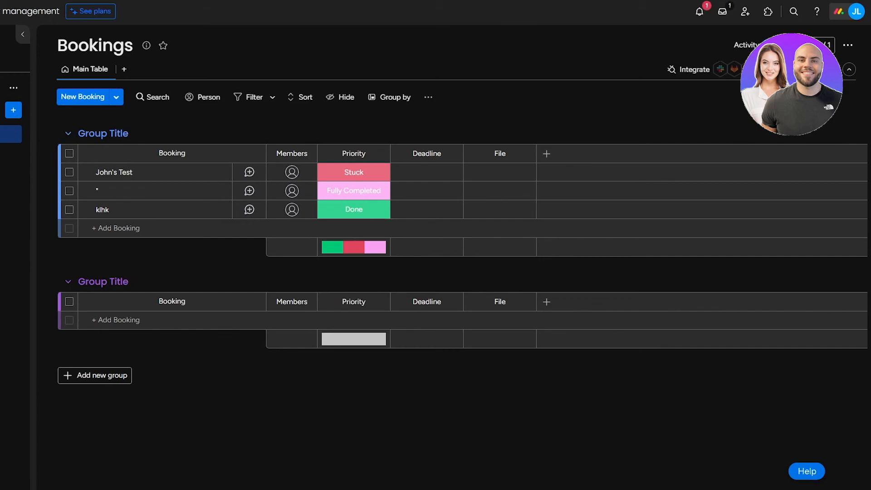
pyautogui.click(792, 70)
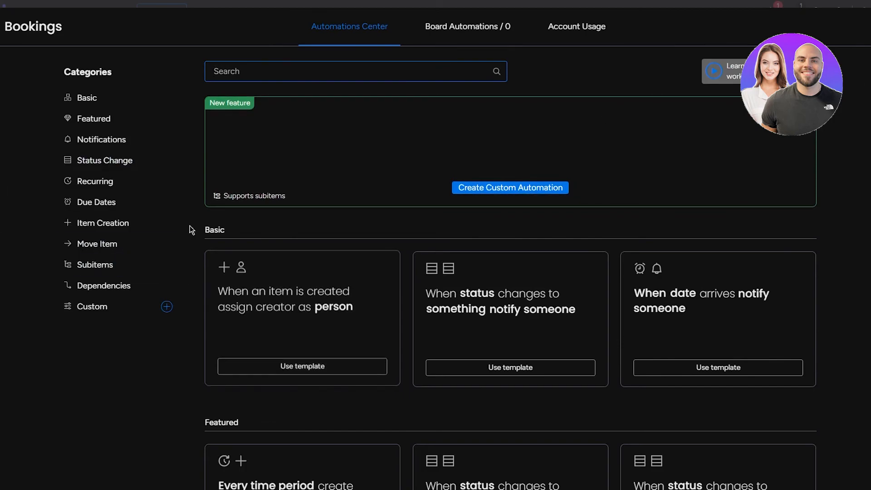
pyautogui.scroll(-1, 204, 238)
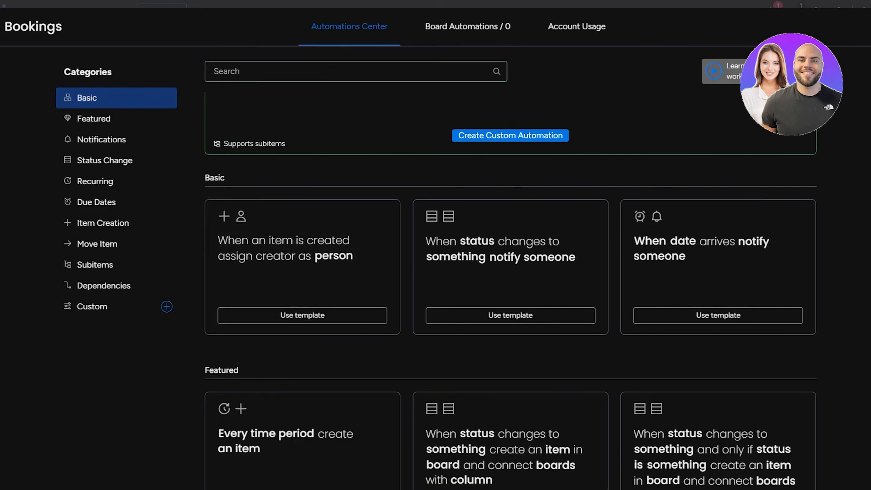
pyautogui.click(355, 71)
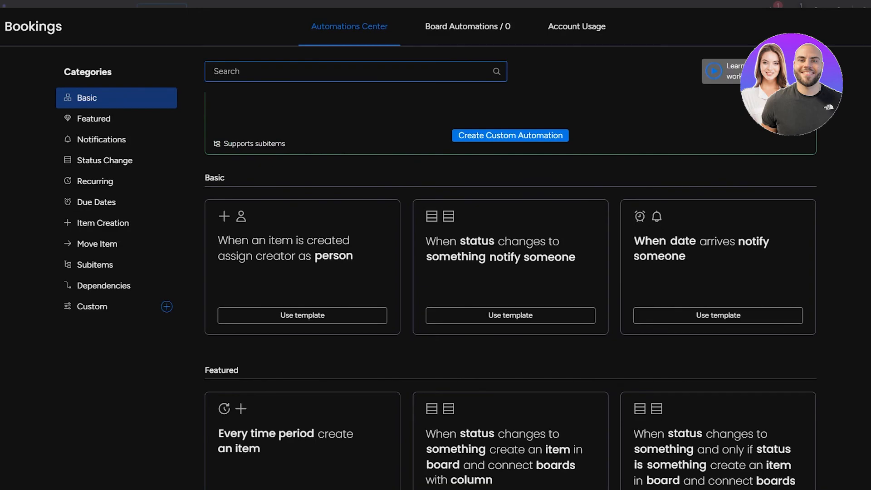
pyautogui.press('Escape')
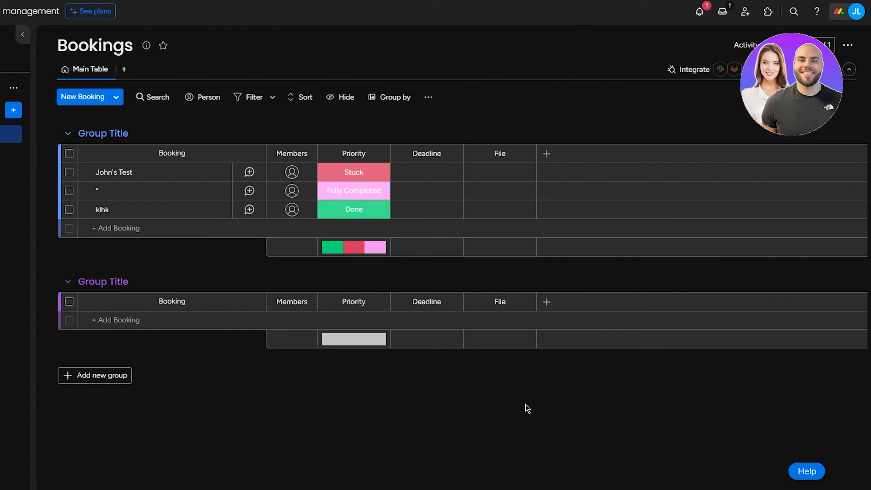
# Step: Build a custom automation: trigger 'item name changed', action change Priority to Fully Completed
pyautogui.click(790, 70)
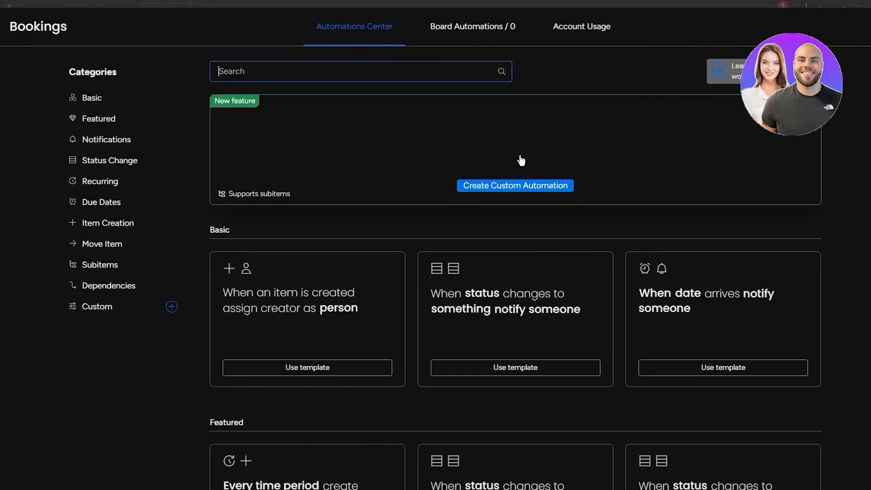
pyautogui.click(508, 187)
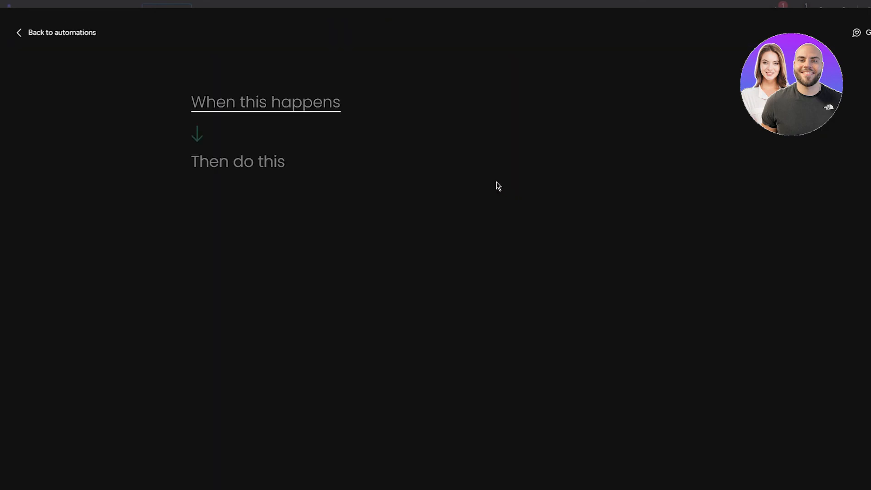
pyautogui.click(261, 108)
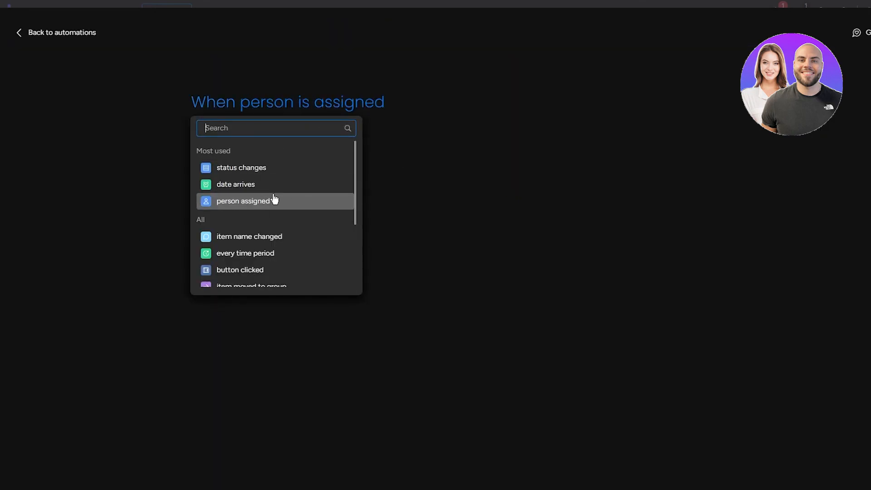
pyautogui.click(293, 237)
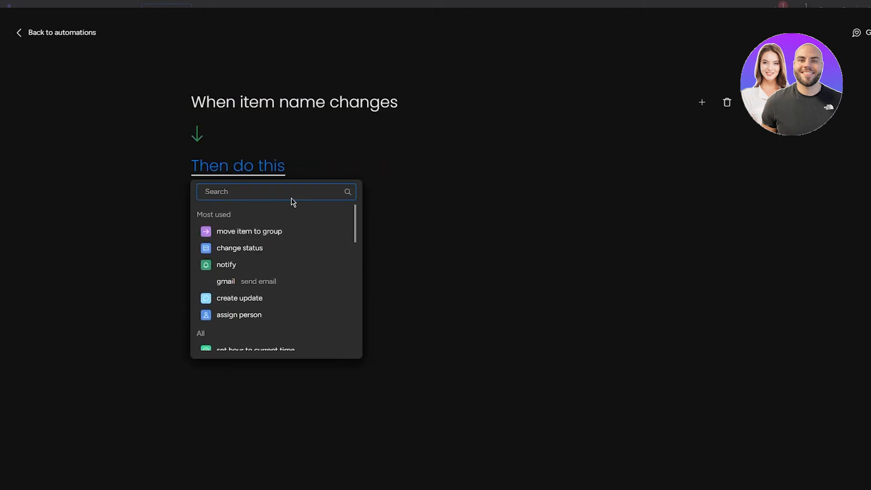
pyautogui.click(297, 251)
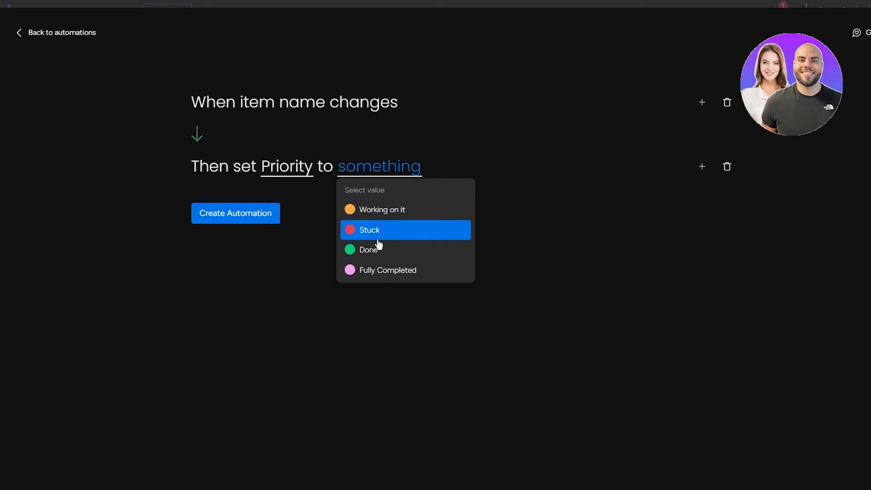
pyautogui.click(379, 273)
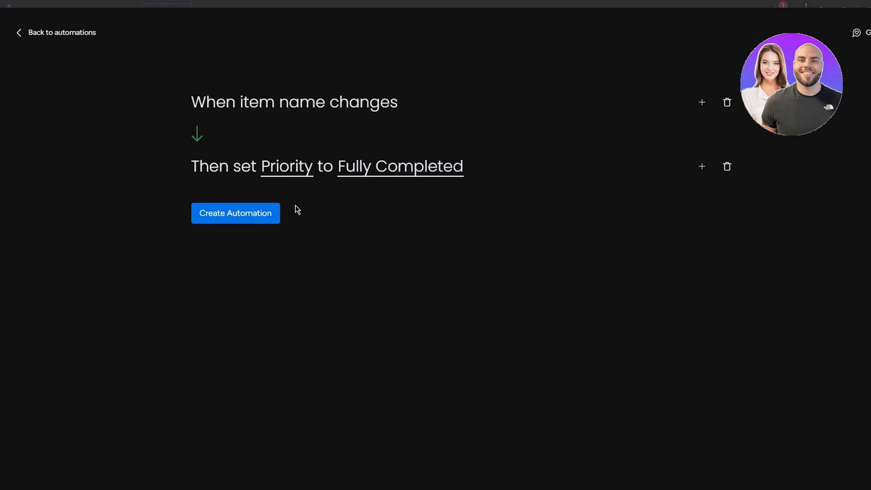
pyautogui.click(234, 215)
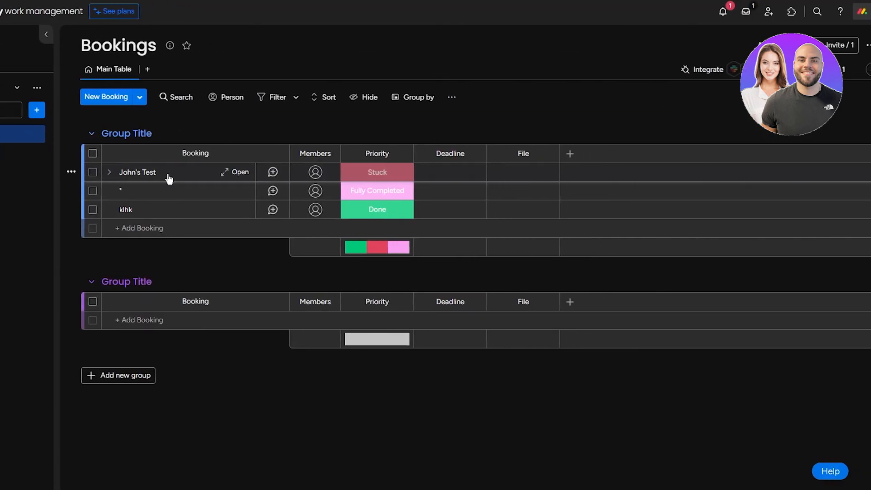
# Step: Rename the first booking to 'knnb', which flips its Priority from Stuck to Fully Completed
pyautogui.click(146, 173)
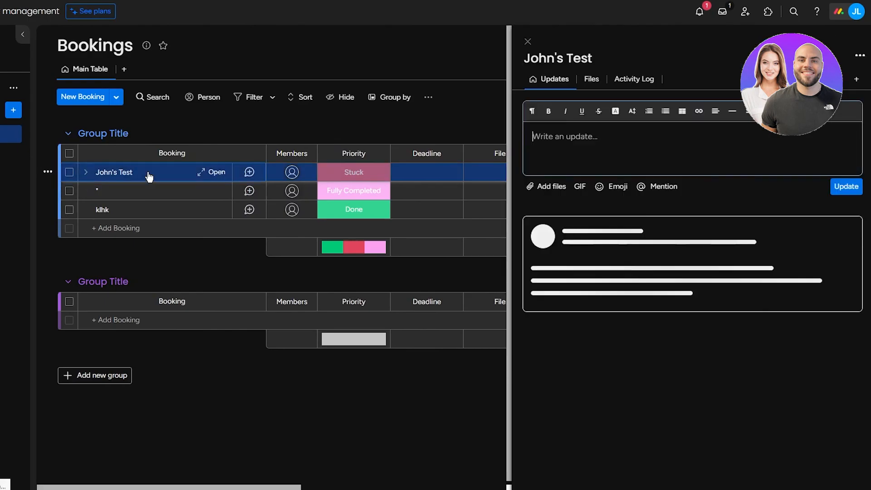
pyautogui.click(134, 172)
pyautogui.press('BackSpace')
pyautogui.press('BackSpace')
pyautogui.press('BackSpace')
pyautogui.press('BackSpace')
pyautogui.press('BackSpace')
pyautogui.press('BackSpace')
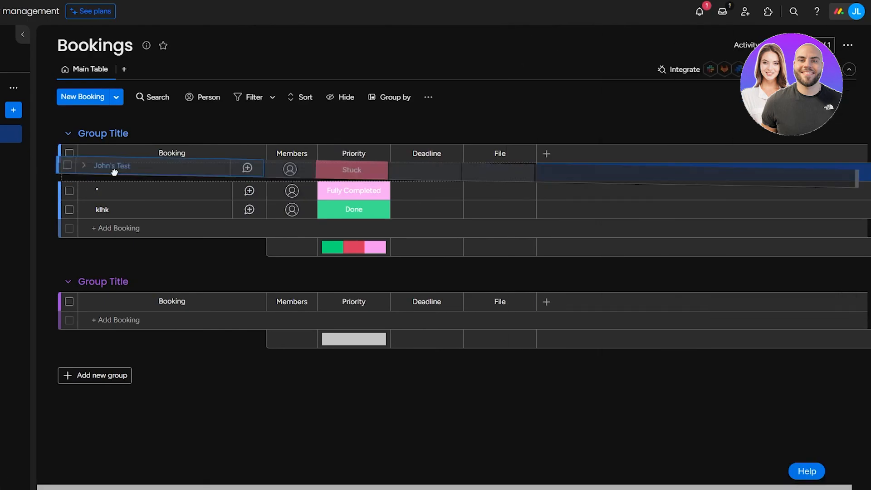
pyautogui.press('BackSpace')
pyautogui.press('BackSpace')
pyautogui.press('BackSpace')
pyautogui.press('BackSpace')
pyautogui.press('BackSpace')
pyautogui.write('knnb')
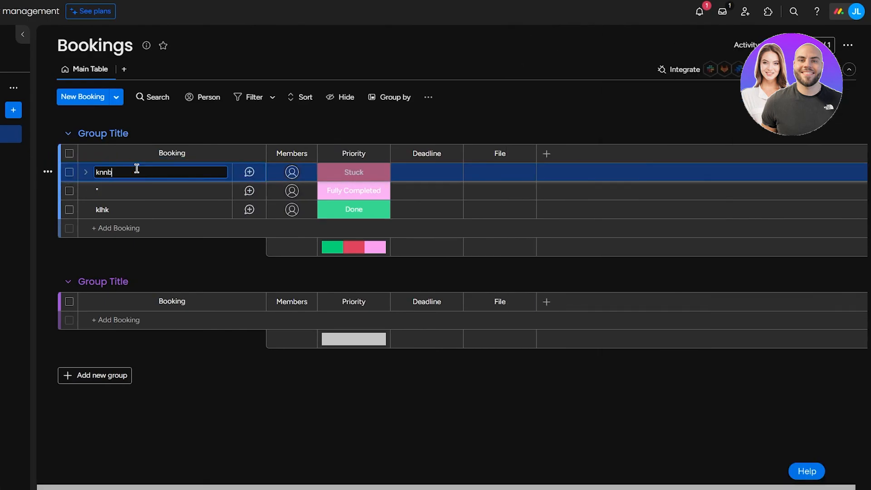
pyautogui.press('Return')
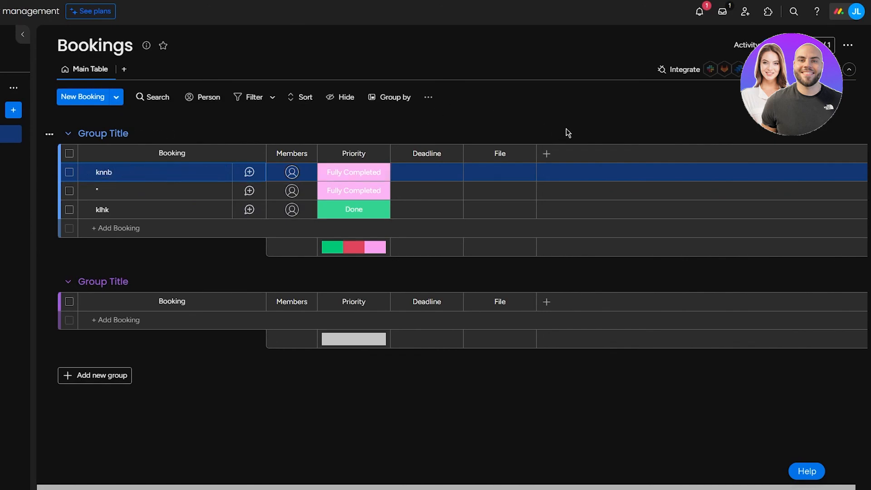